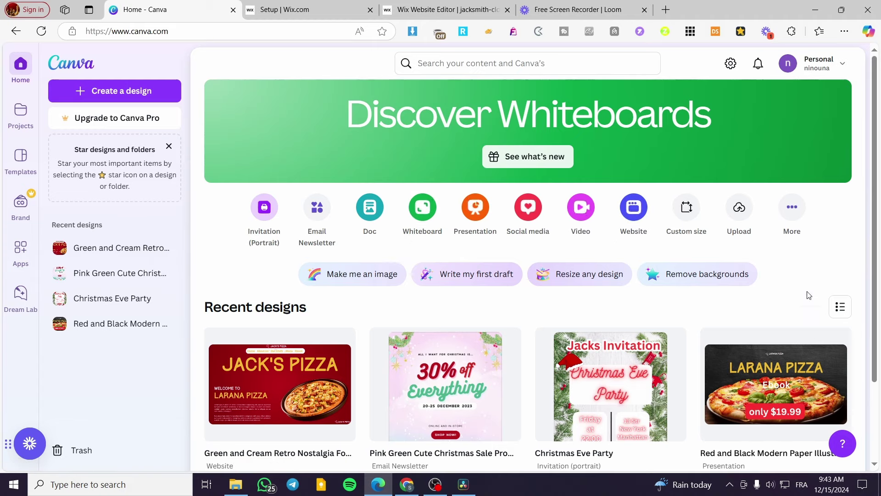
# Create a new custom-size design 1280 px wide and 720 px high
pyautogui.click(687, 214)
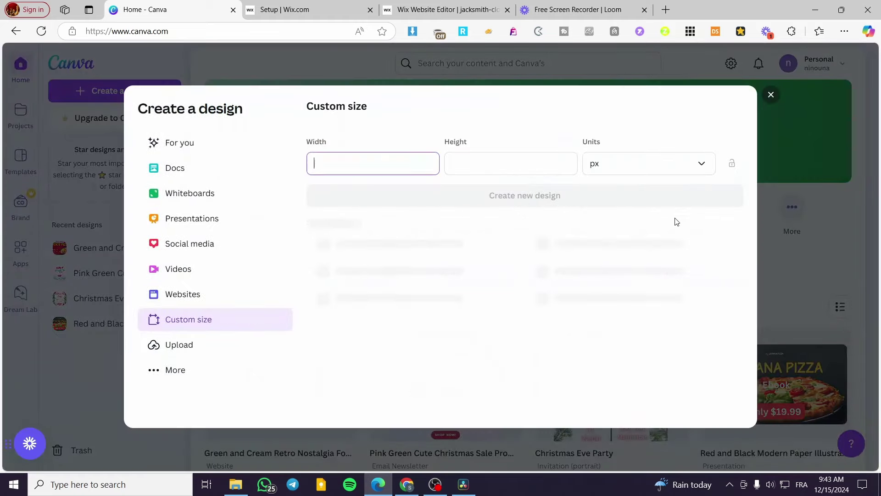
pyautogui.rightClick(336, 169)
pyautogui.click(327, 159)
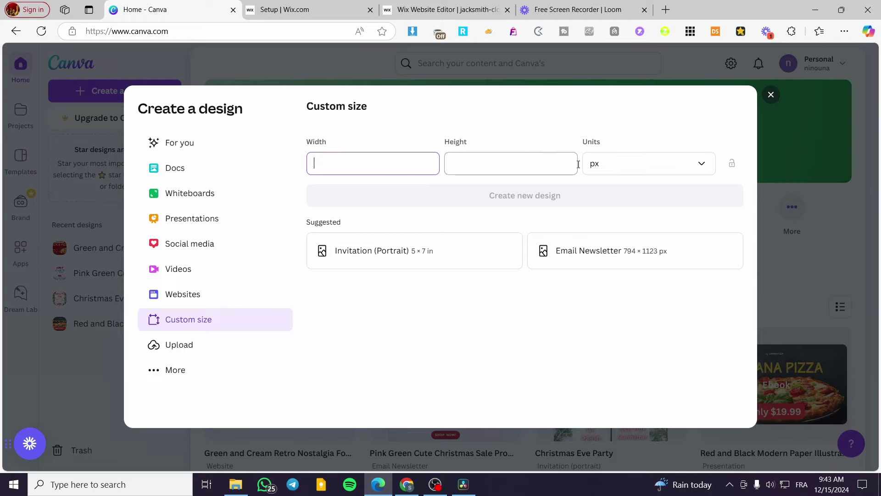
pyautogui.click(651, 165)
pyautogui.click(359, 163)
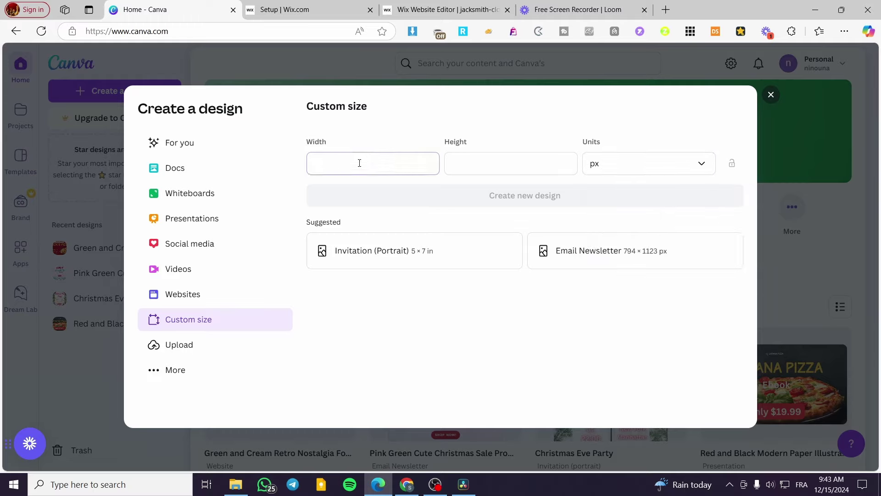
pyautogui.write('1280')
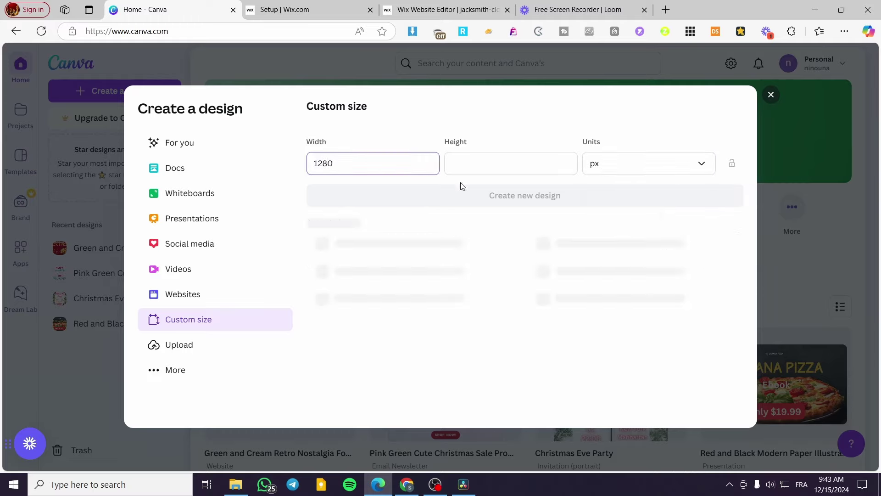
pyautogui.click(507, 173)
pyautogui.write('720')
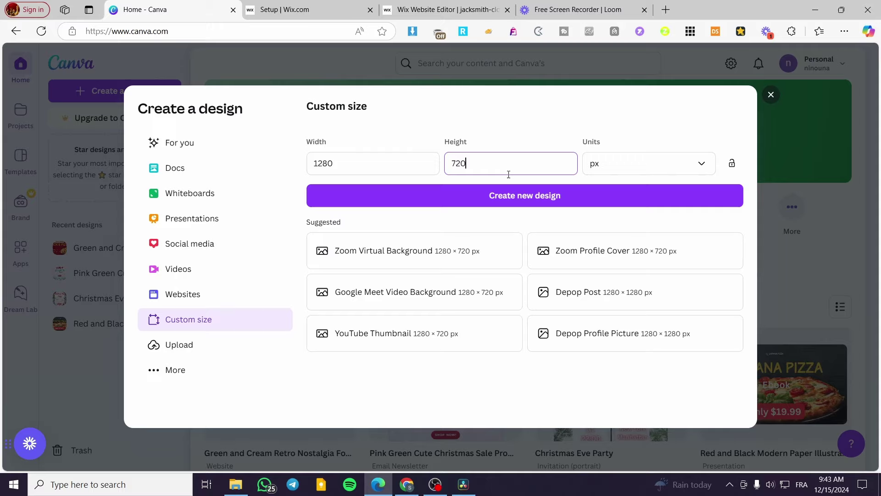
pyautogui.click(522, 194)
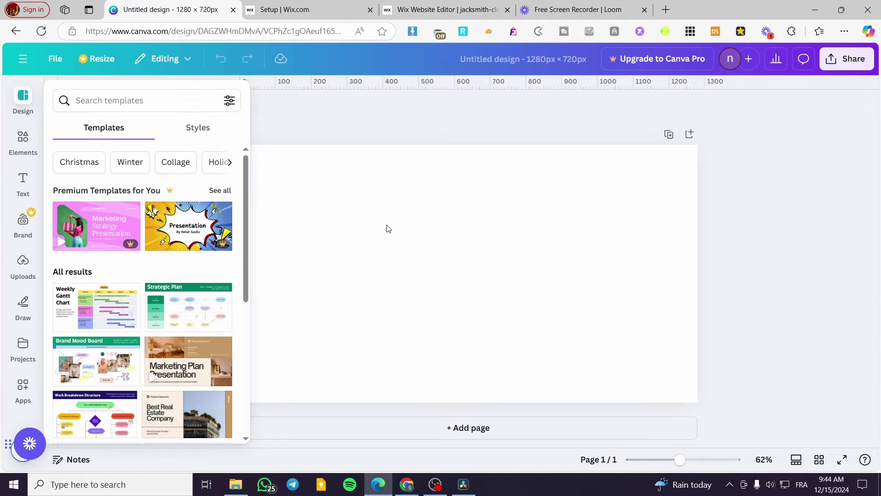
# Set the blank page's background to the solid colour Peach #ffbd59, trying a few other default colours first
pyautogui.click(510, 128)
pyautogui.click(427, 241)
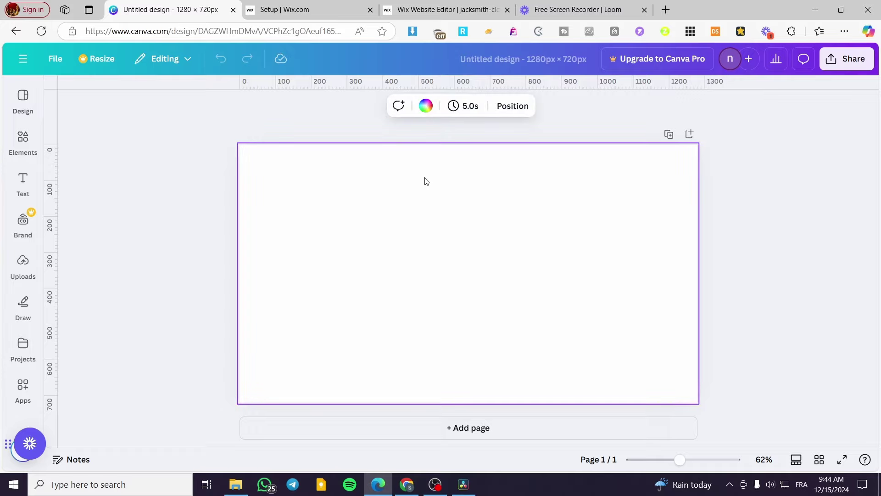
pyautogui.click(425, 106)
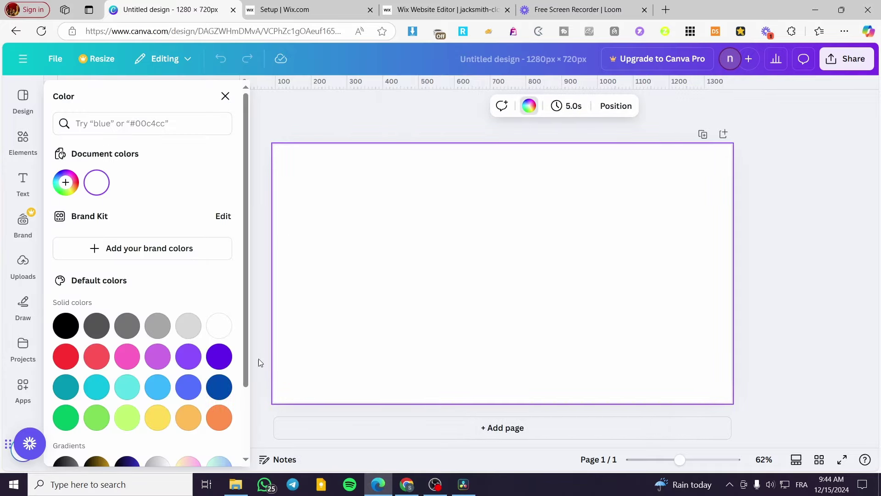
pyautogui.click(188, 357)
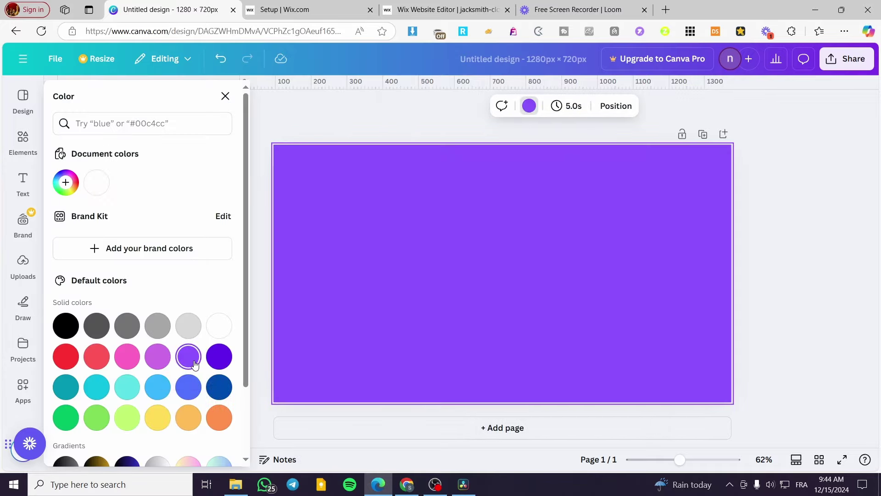
pyautogui.click(152, 363)
pyautogui.click(126, 357)
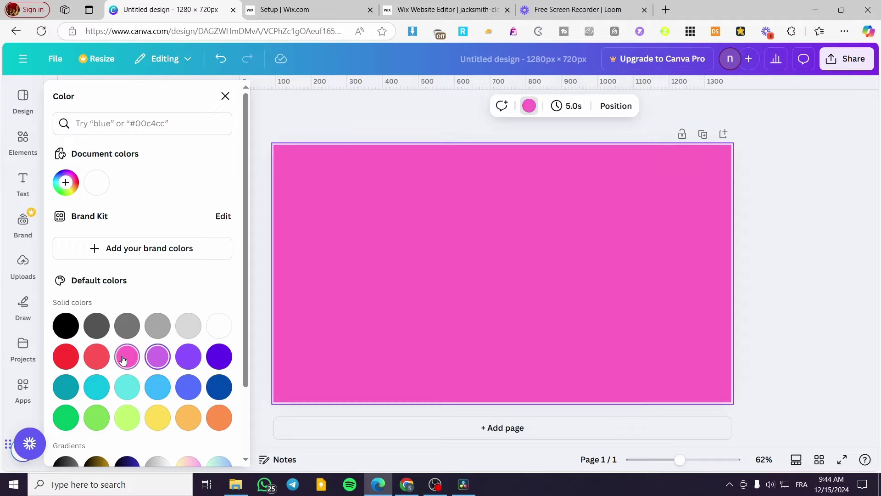
pyautogui.click(89, 359)
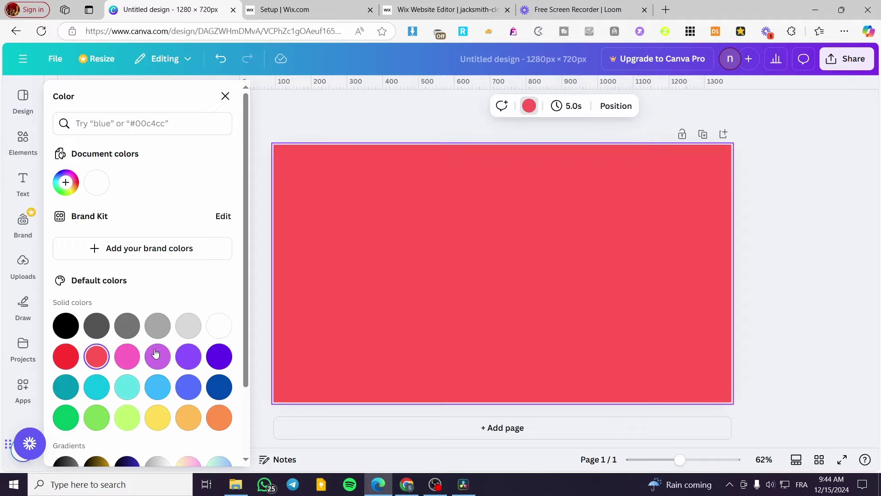
pyautogui.click(203, 421)
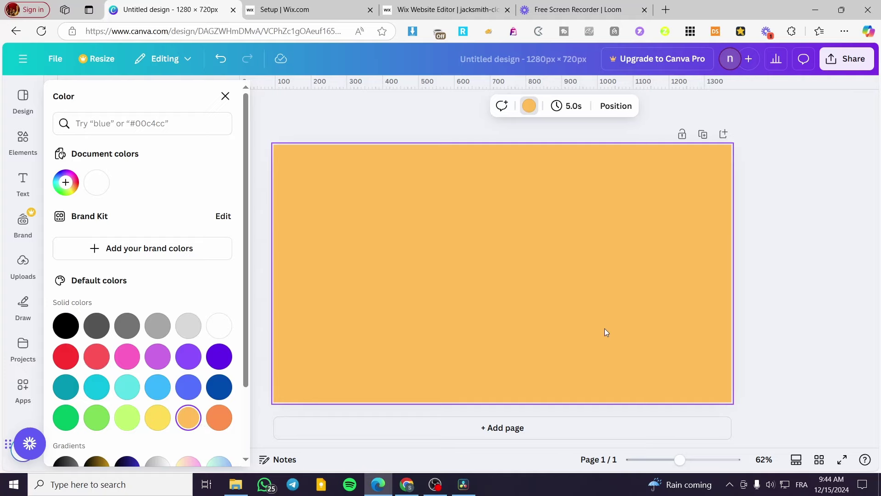
pyautogui.click(219, 418)
pyautogui.click(158, 417)
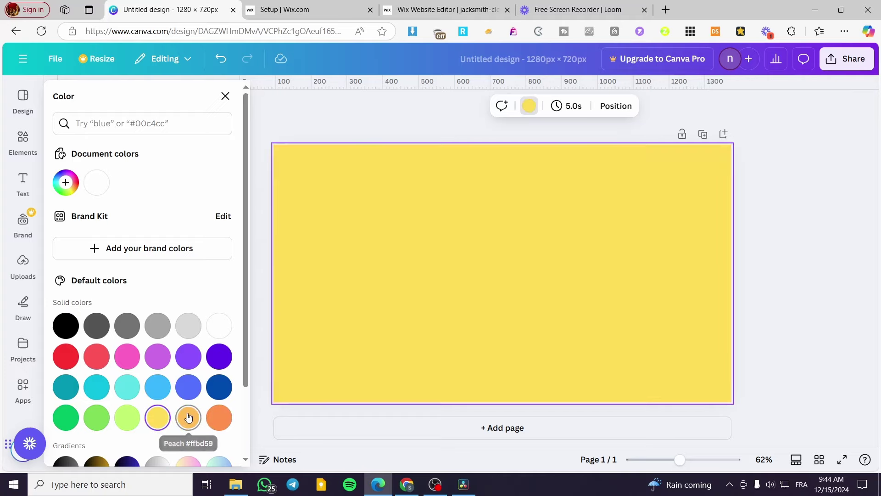
pyautogui.click(188, 417)
# Try a pastel green-to-blue gradient as the page background and undo it
pyautogui.scroll(-3, 219, 374)
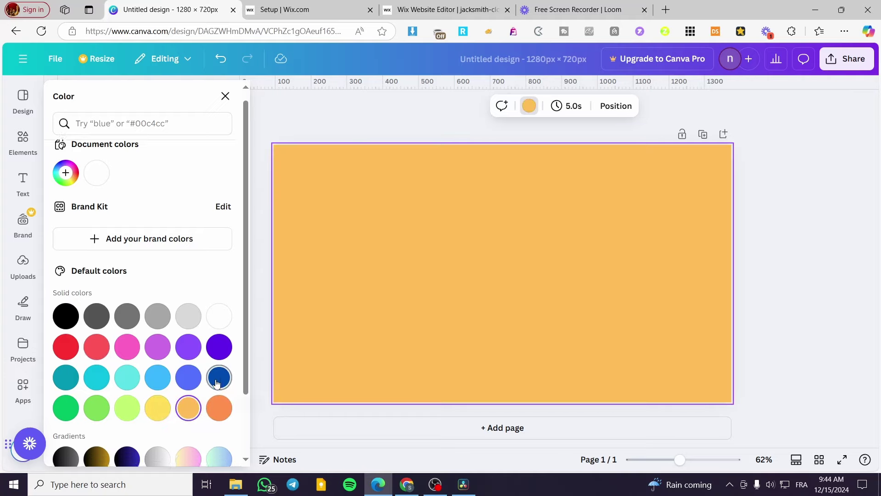
pyautogui.click(219, 411)
pyautogui.hotkey('ctrl', 'z')
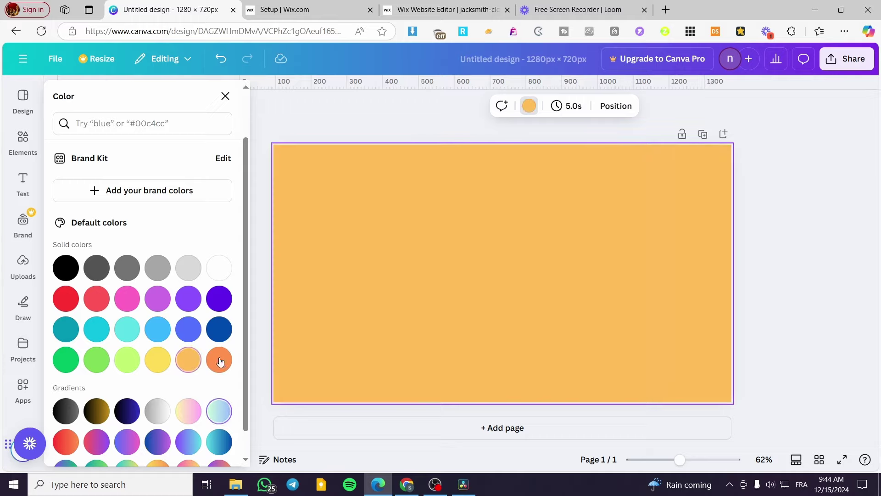
pyautogui.click(734, 283)
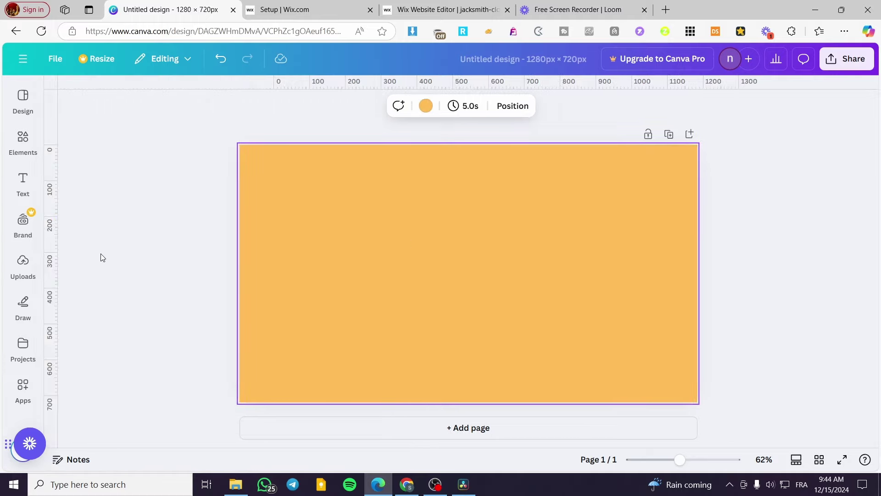
# Try a desktop monitor frame from a "mockup" elements search on the right half of the page and delete it
pyautogui.click(25, 142)
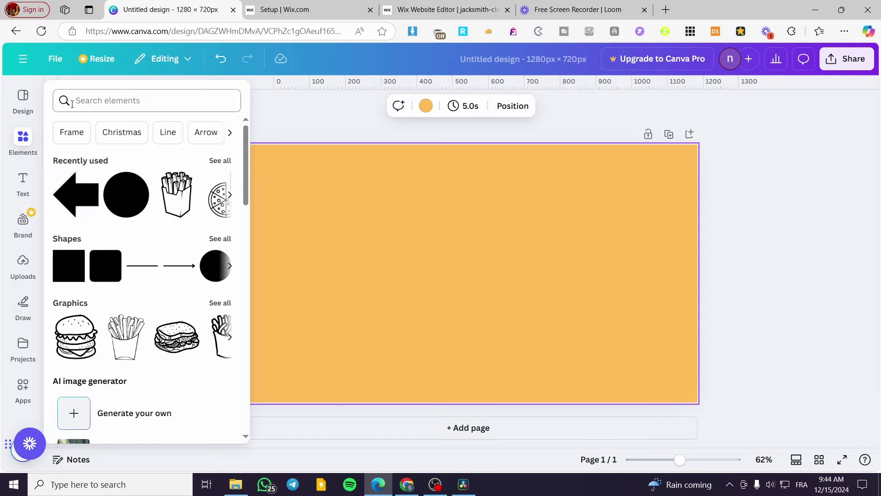
pyautogui.click(104, 107)
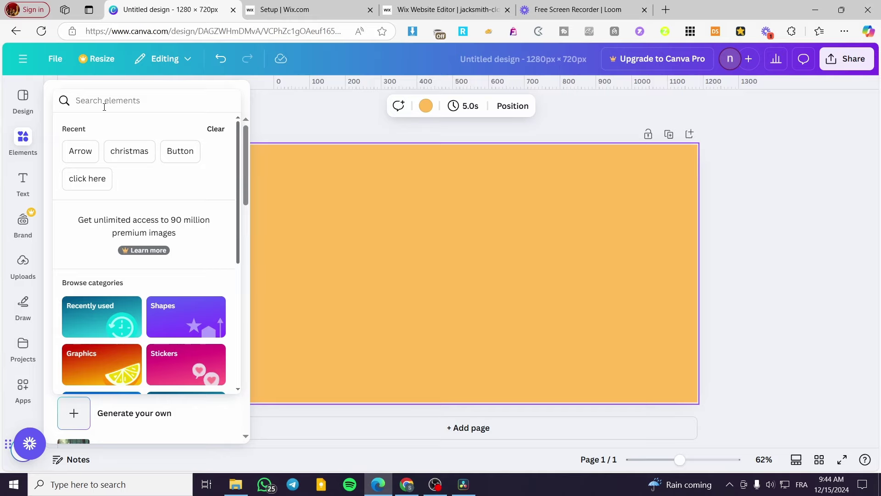
pyautogui.write('mockup')
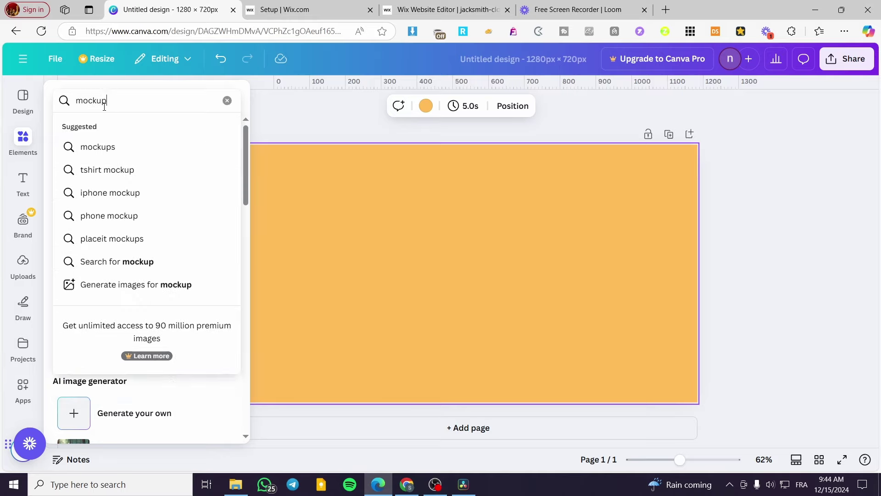
pyautogui.press('Return')
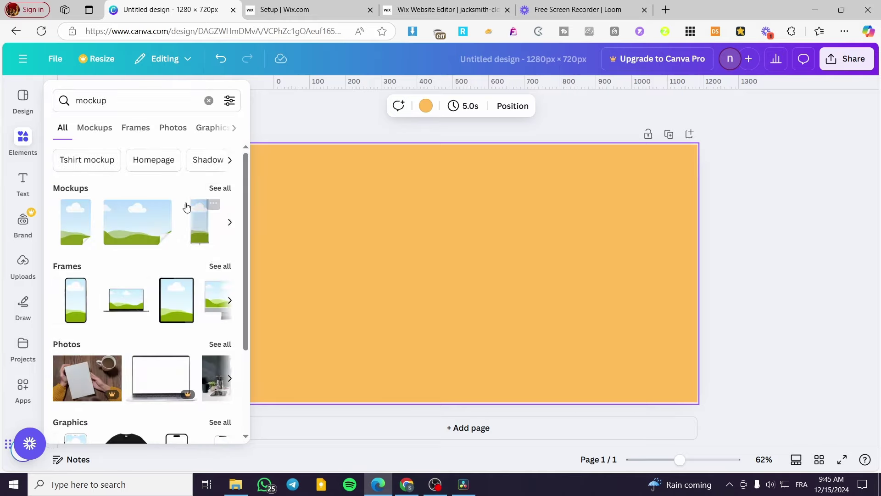
pyautogui.click(220, 267)
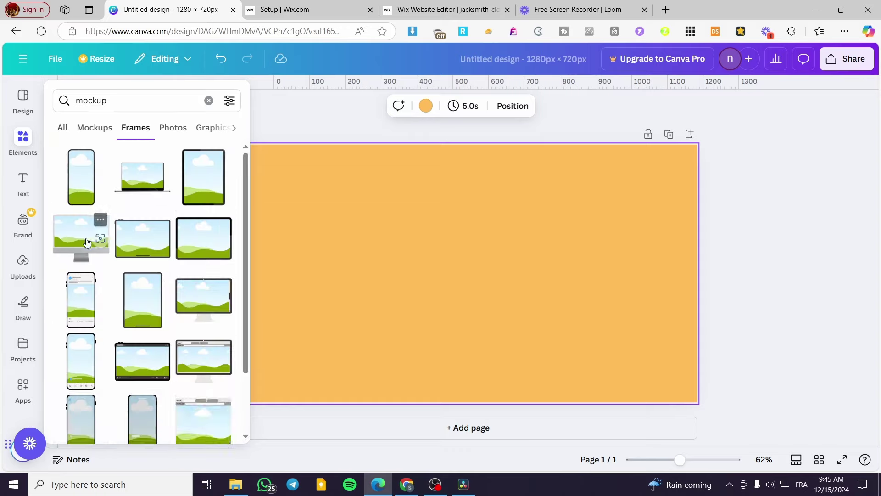
pyautogui.click(87, 242)
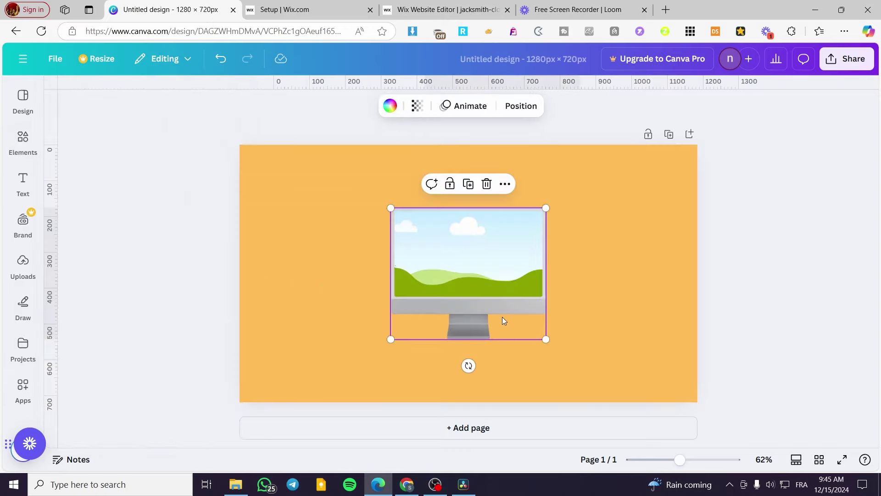
pyautogui.moveTo(502, 282); pyautogui.dragTo(605, 260)
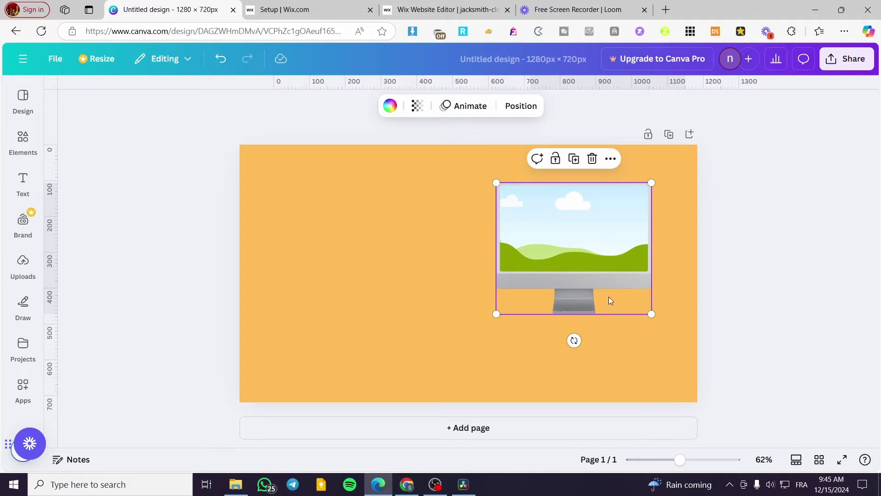
pyautogui.press('Delete')
# Search the elements for "desktop computer" and narrow the results to photos
pyautogui.click(24, 140)
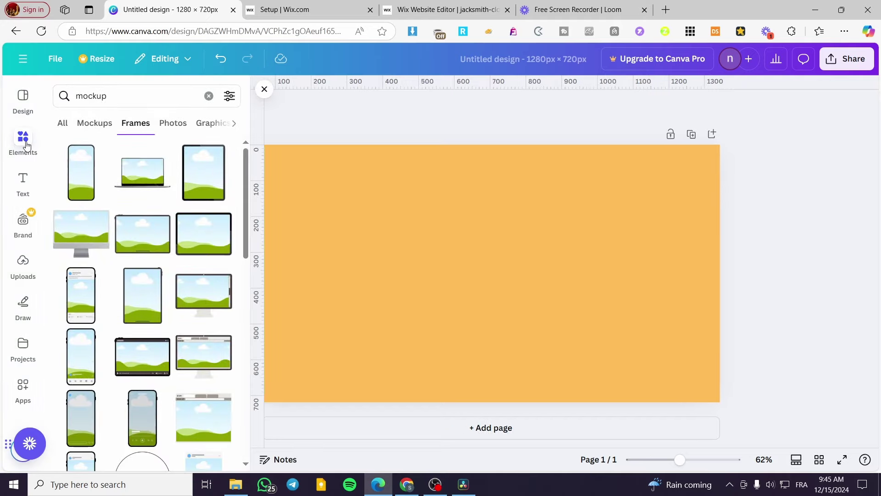
pyautogui.click(209, 95)
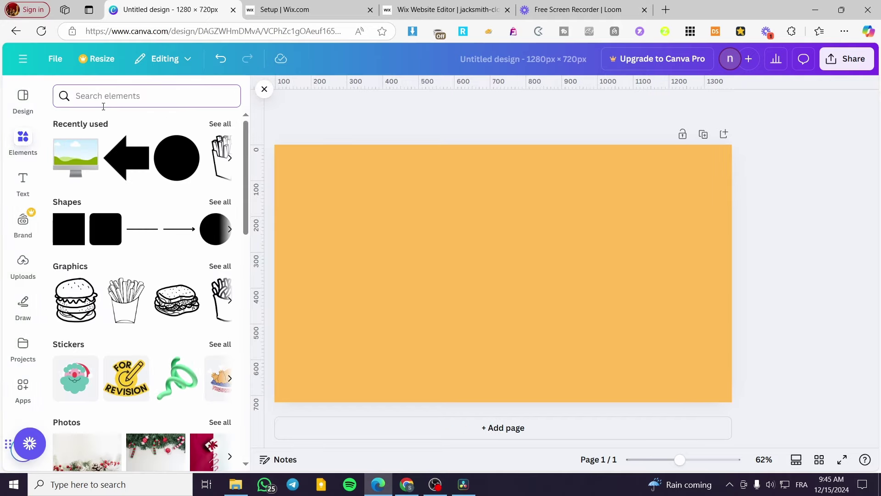
pyautogui.click(103, 105)
pyautogui.write('des')
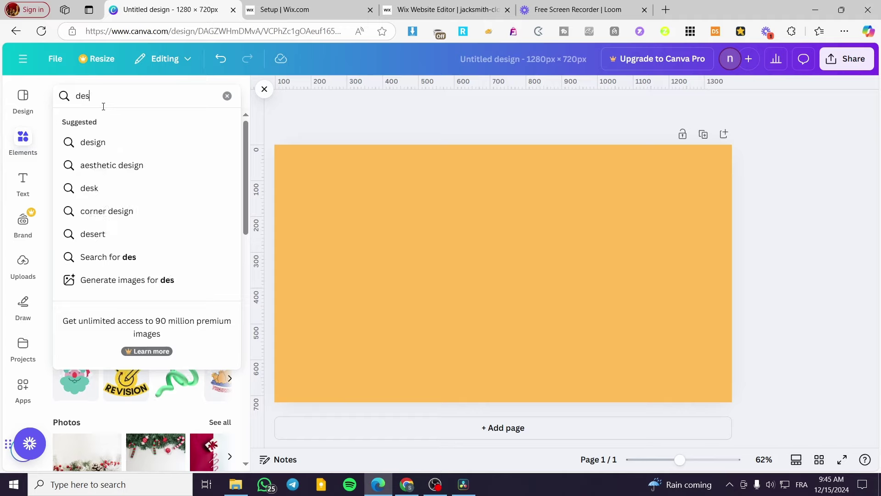
pyautogui.write('ktop')
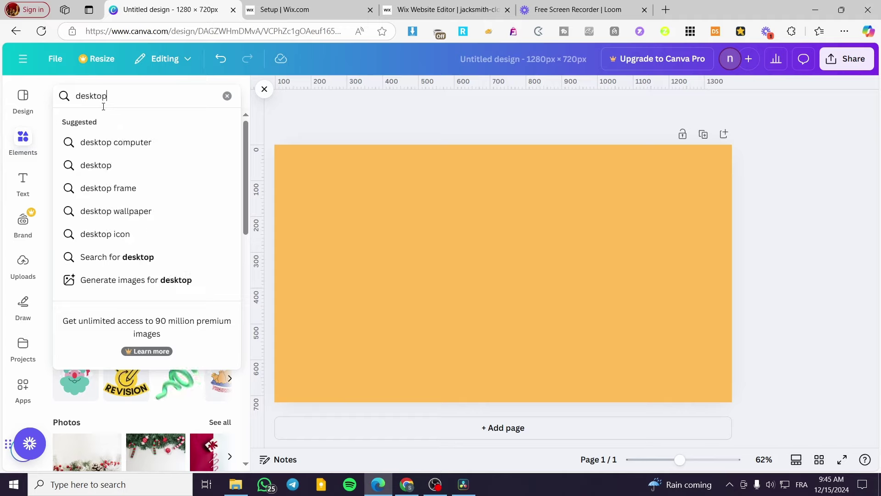
pyautogui.press('Down')
pyautogui.press('Return')
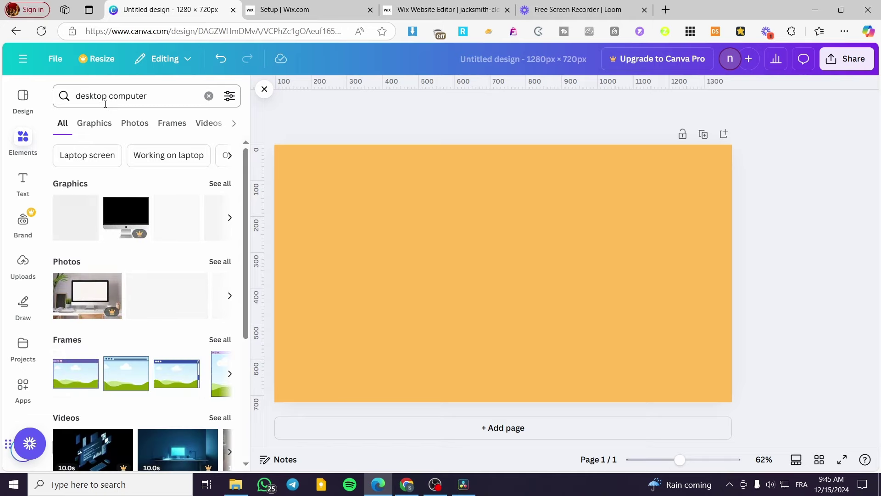
pyautogui.click(212, 265)
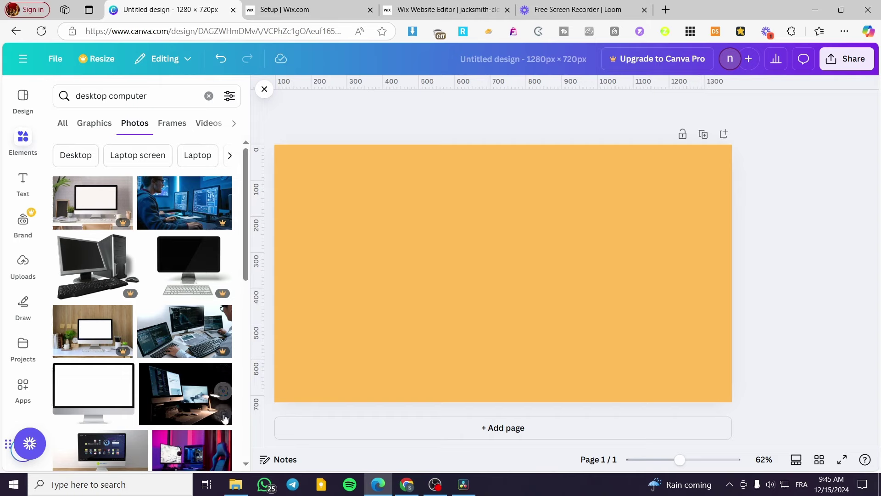
# Insert the free photo of an open laptop with a blank white screen onto the page
pyautogui.scroll(-3, 192, 349)
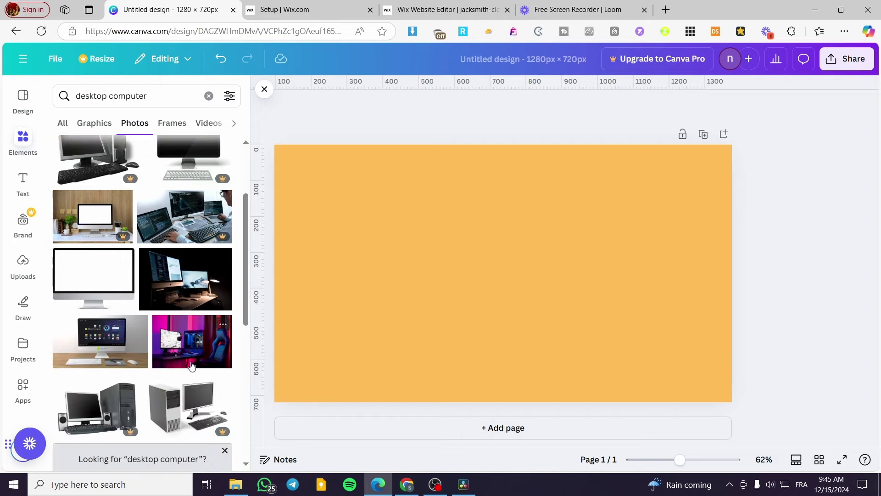
pyautogui.scroll(-1, 198, 352)
pyautogui.scroll(-7, 197, 352)
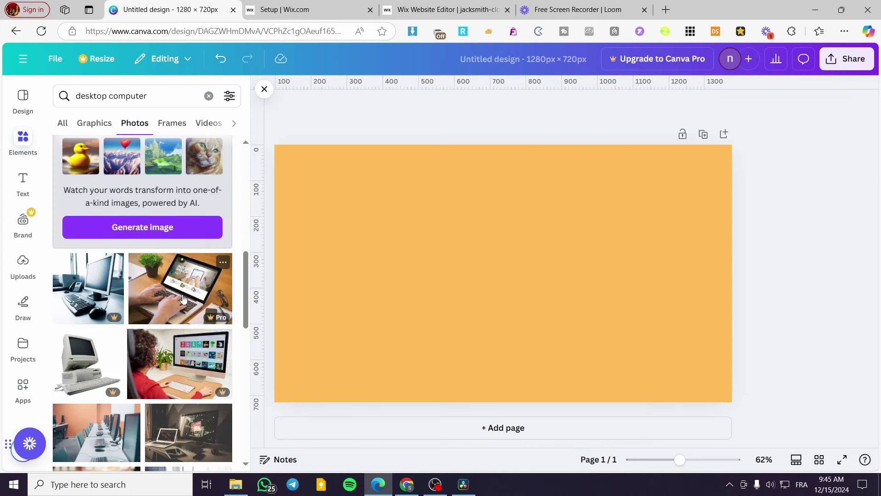
pyautogui.scroll(-3, 186, 299)
pyautogui.scroll(-2, 183, 290)
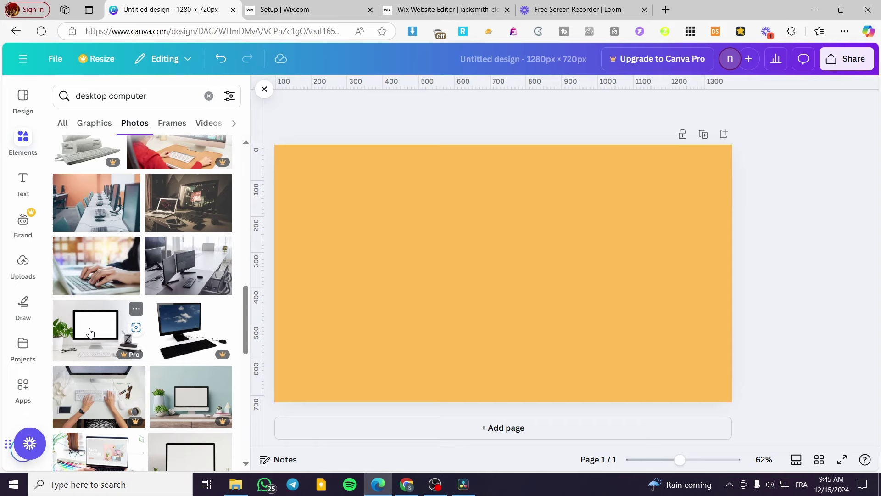
pyautogui.scroll(-1, 91, 332)
pyautogui.scroll(-4, 111, 271)
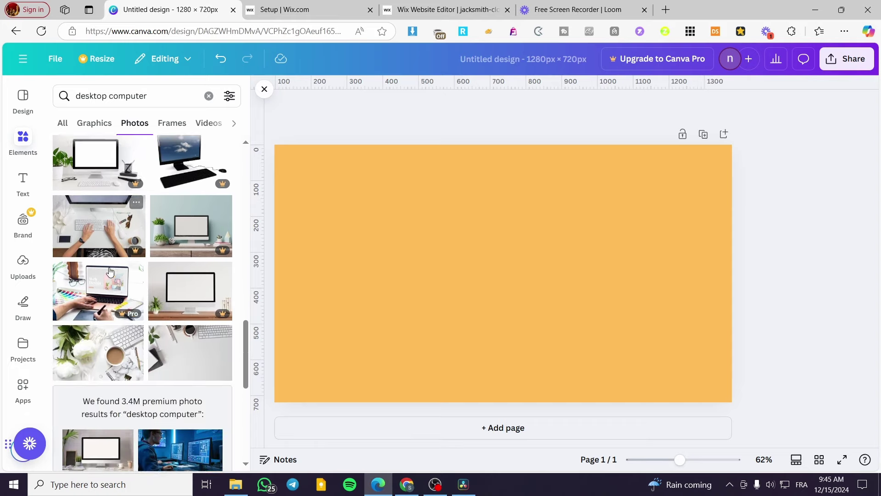
pyautogui.scroll(-2, 151, 247)
pyautogui.scroll(-3, 151, 247)
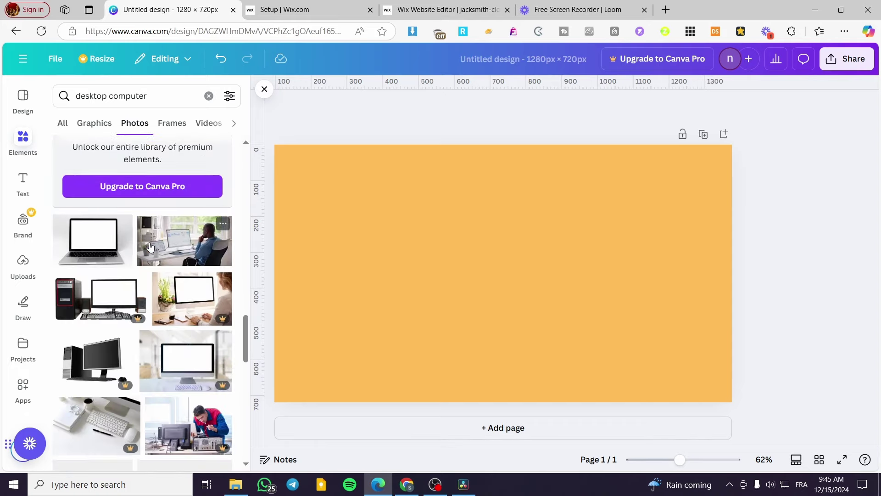
pyautogui.click(102, 248)
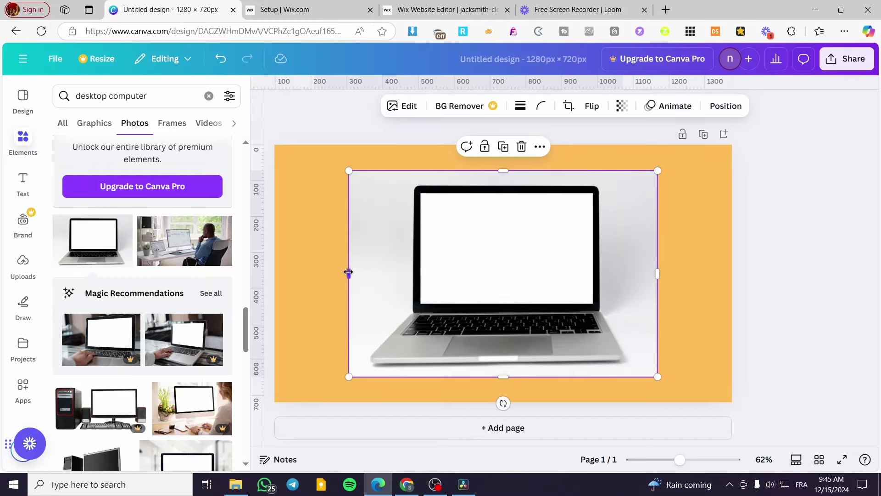
# Insert the free photo of a desktop computer on a dark desk with a lamp and shift it toward the page's left half
pyautogui.scroll(-5, 190, 363)
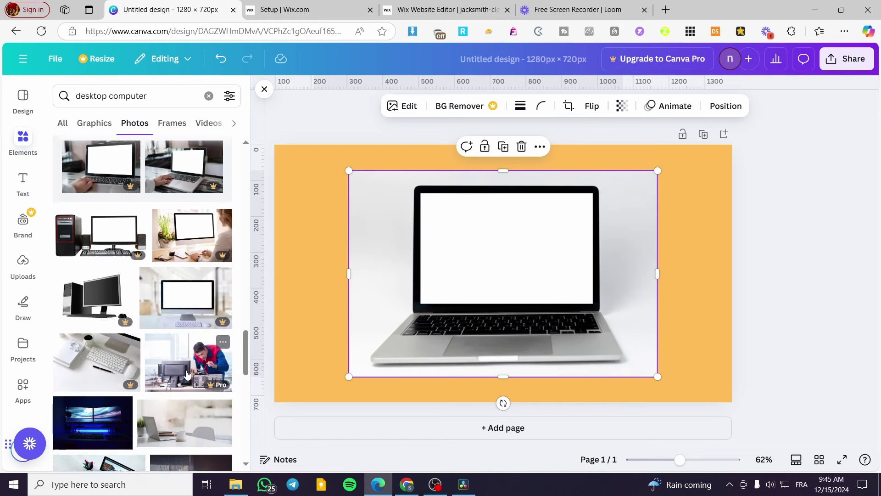
pyautogui.scroll(-1, 186, 357)
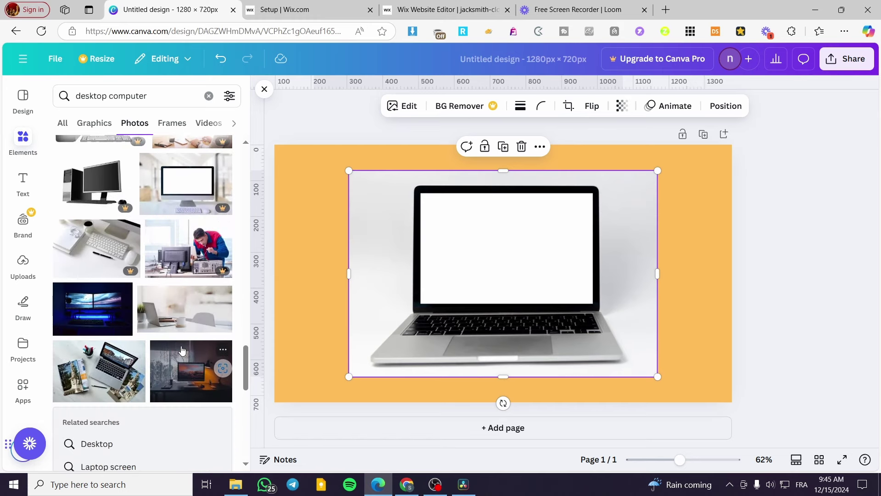
pyautogui.scroll(-2, 183, 350)
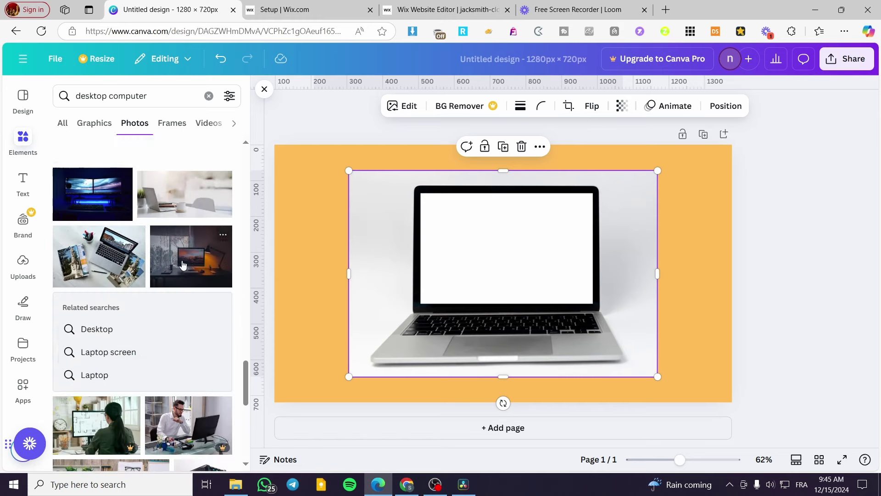
pyautogui.click(183, 265)
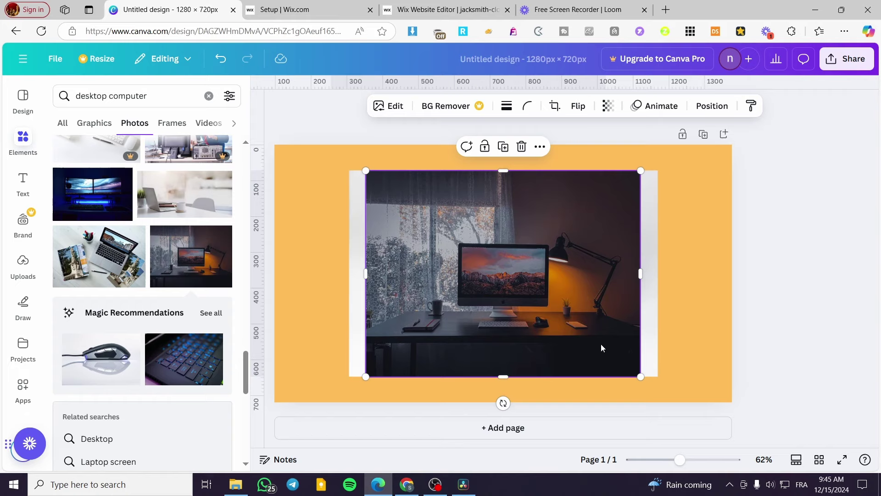
pyautogui.moveTo(504, 302); pyautogui.dragTo(453, 297)
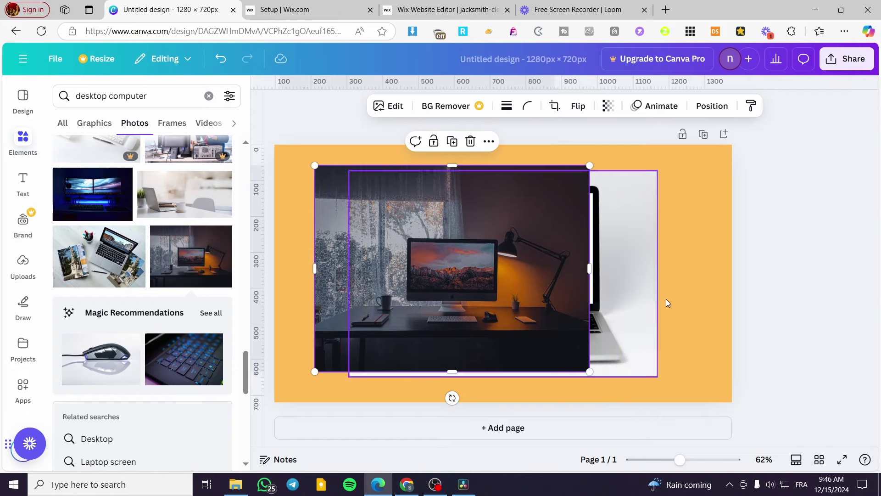
# Shrink the laptop photo on the page's right side, and crop and shift the desk photo to the far left
pyautogui.moveTo(632, 288); pyautogui.dragTo(696, 282)
pyautogui.moveTo(725, 372); pyautogui.dragTo(682, 342)
pyautogui.moveTo(368, 279); pyautogui.dragTo(313, 266)
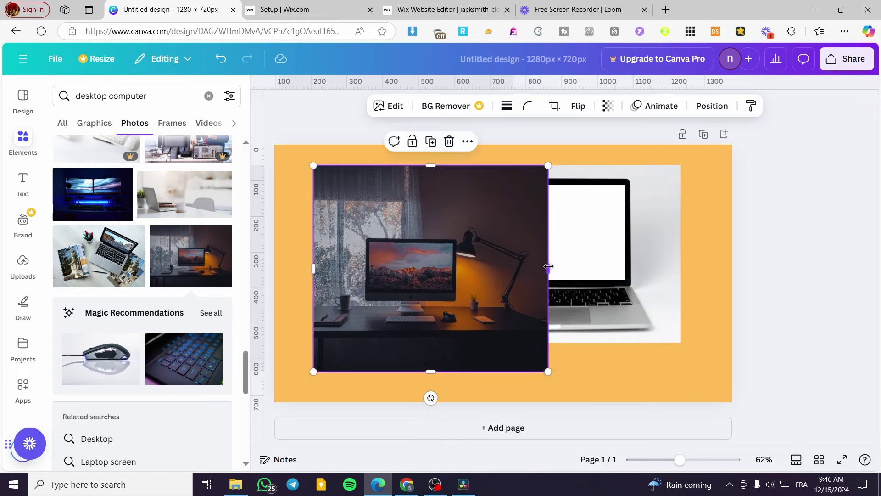
pyautogui.moveTo(549, 266); pyautogui.dragTo(410, 271)
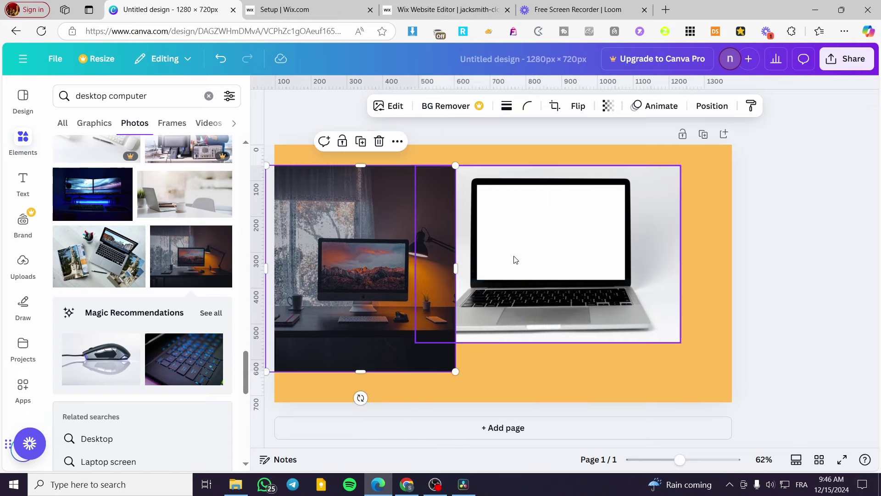
# Crop the laptop photo's sides and place it in the page's right half, with the desk photo inset from the left edge
pyautogui.moveTo(516, 260); pyautogui.dragTo(604, 266)
pyautogui.moveTo(501, 266); pyautogui.dragTo(516, 268)
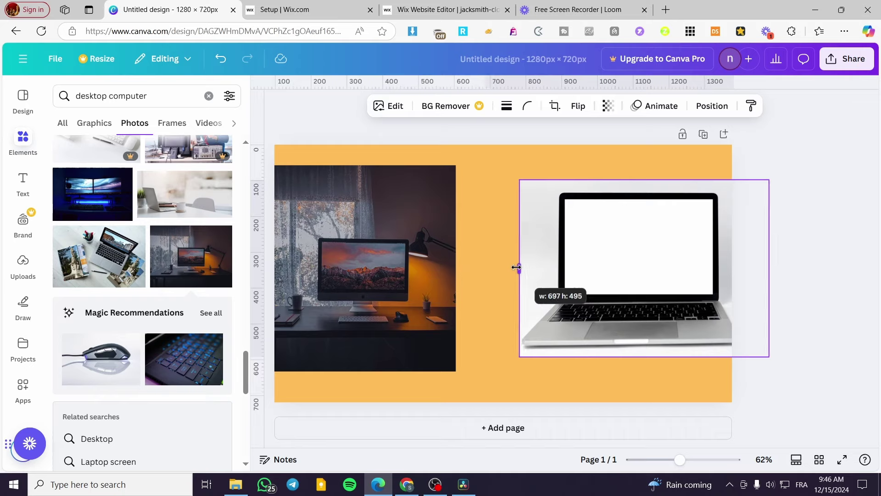
pyautogui.moveTo(767, 269); pyautogui.dragTo(741, 270)
pyautogui.moveTo(684, 265); pyautogui.dragTo(661, 264)
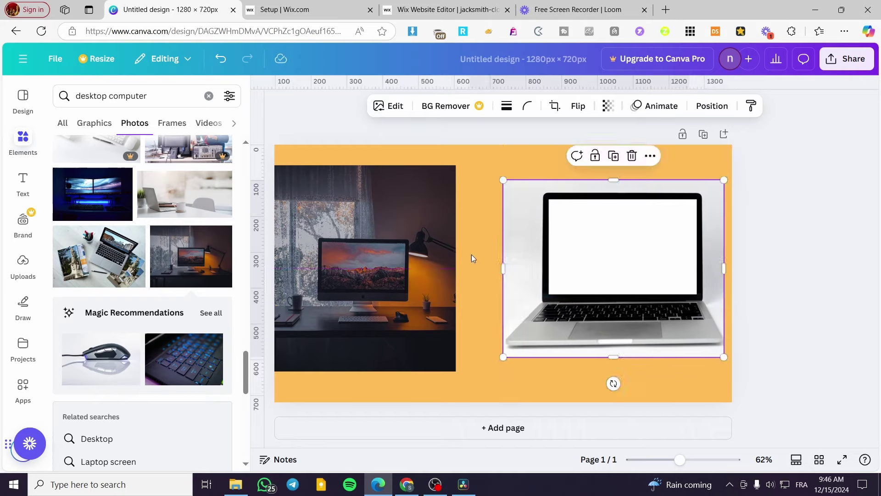
pyautogui.moveTo(431, 264); pyautogui.dragTo(449, 266)
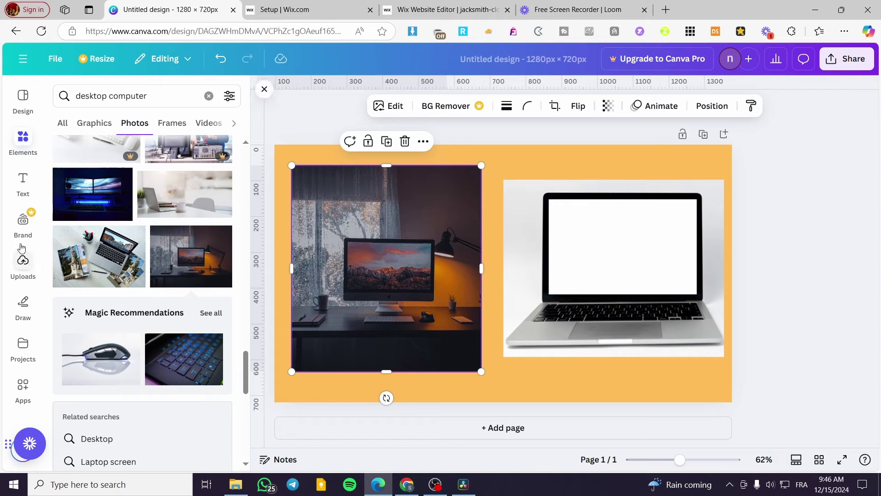
# Search the elements for "frame" and insert the plain square frame onto the page
pyautogui.click(208, 96)
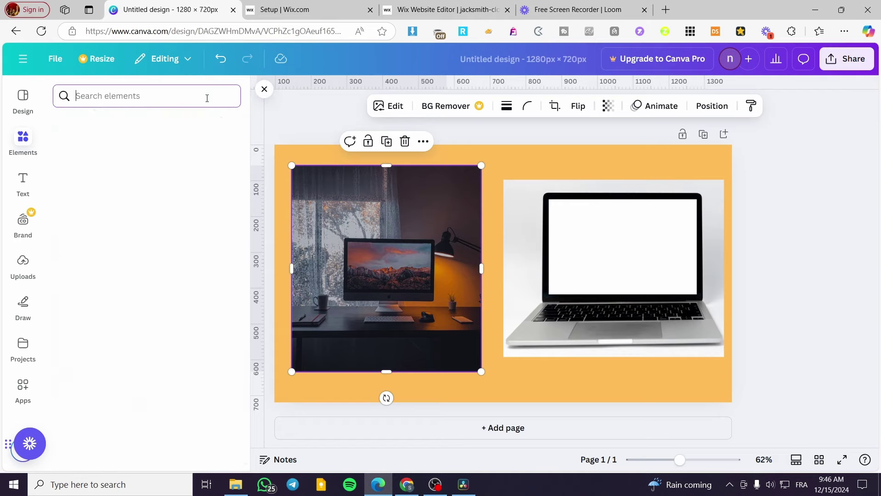
pyautogui.write('frame')
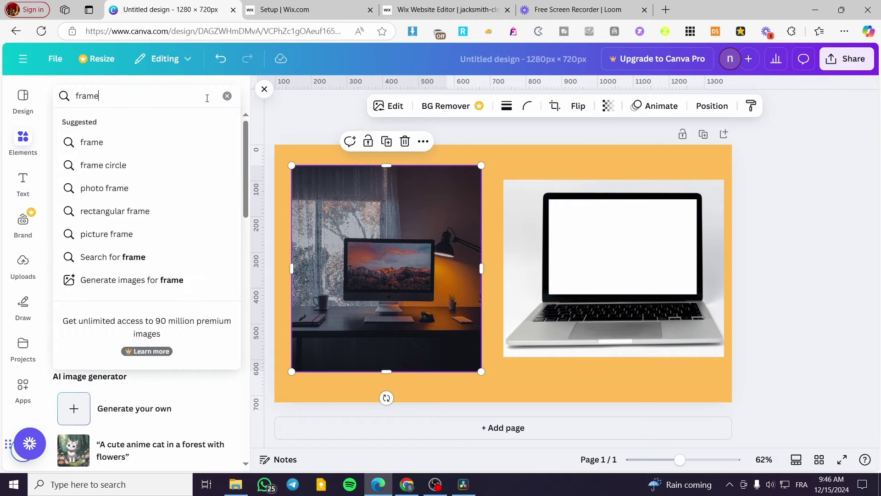
pyautogui.click(173, 141)
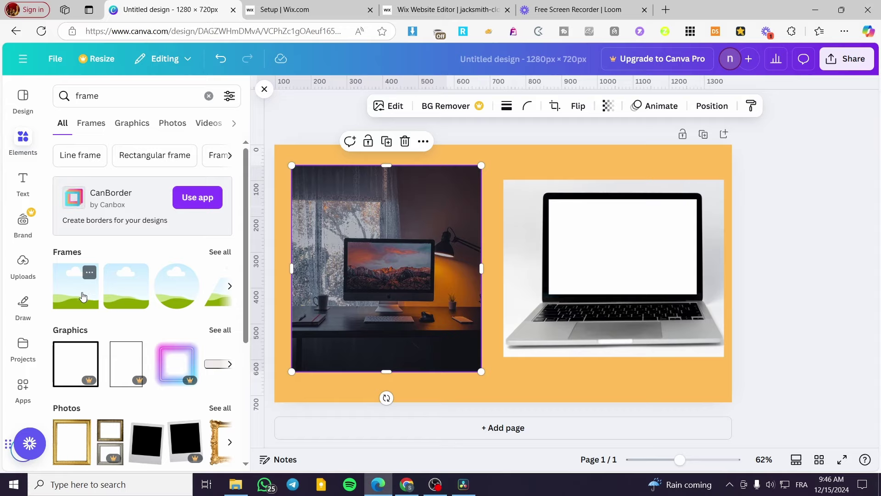
pyautogui.click(84, 297)
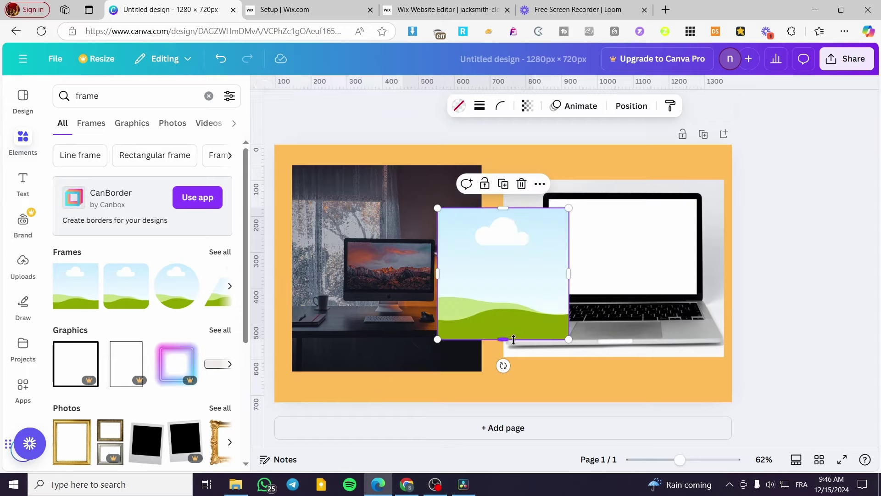
# Resize, position and slightly rotate the frame so it exactly covers the desktop monitor's screen in the desk photo
pyautogui.moveTo(503, 340); pyautogui.dragTo(509, 275)
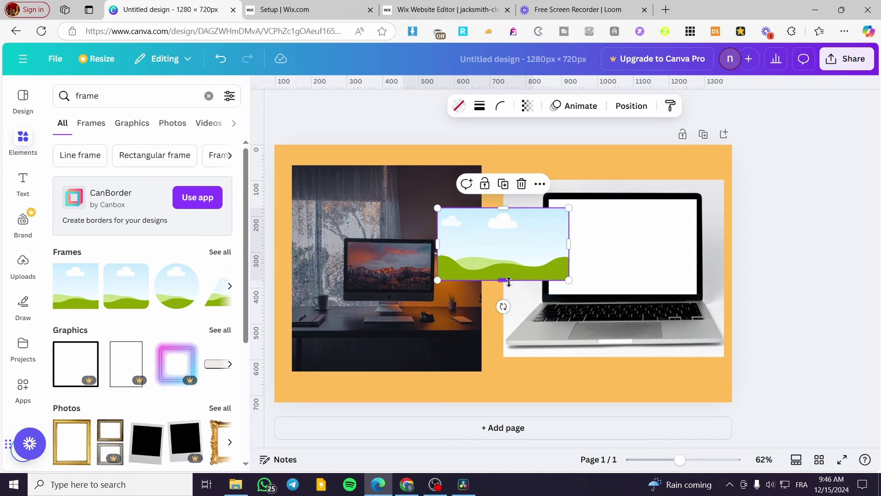
pyautogui.moveTo(503, 236); pyautogui.dragTo(415, 270)
pyautogui.click(415, 270)
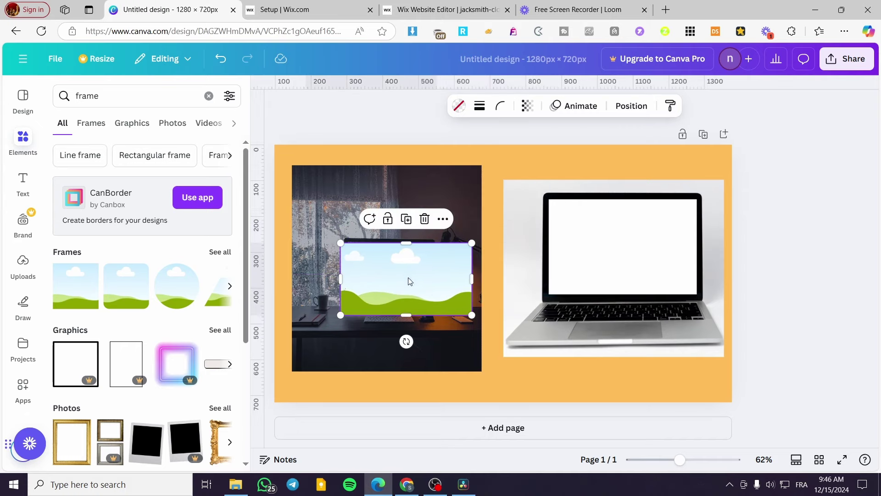
pyautogui.scroll(5, 409, 279)
pyautogui.moveTo(659, 234); pyautogui.dragTo(557, 226)
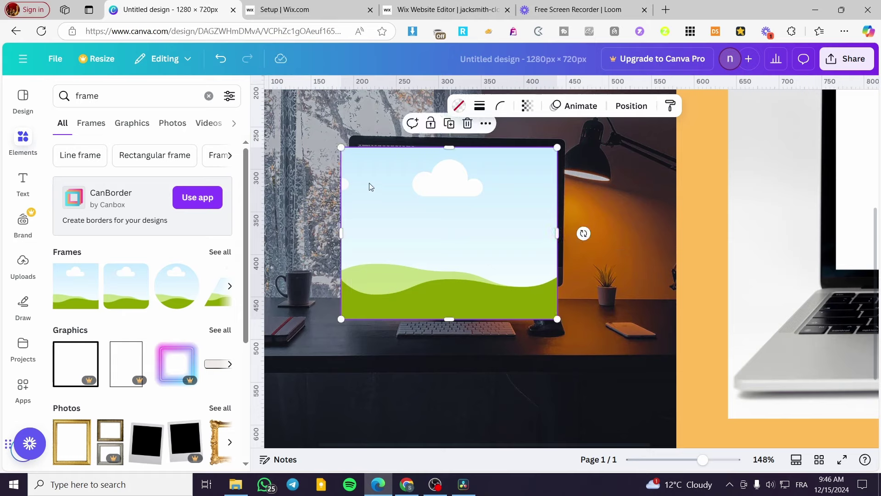
pyautogui.moveTo(341, 236); pyautogui.dragTo(356, 232)
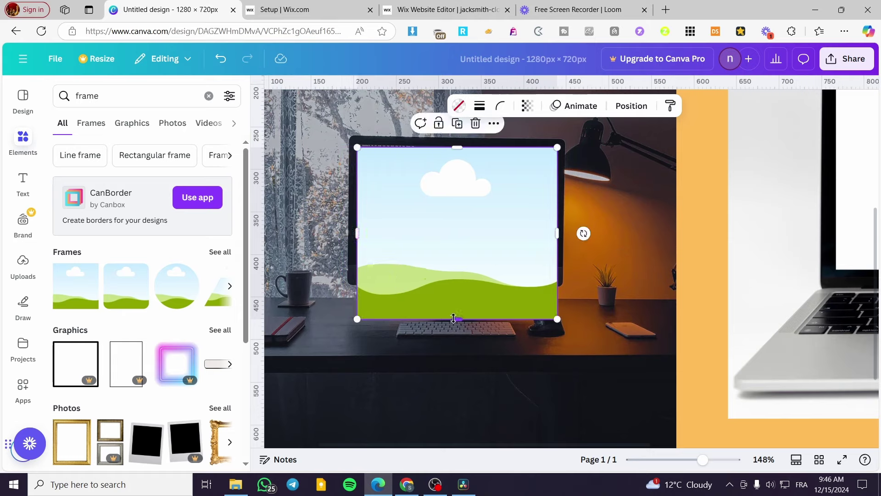
pyautogui.moveTo(453, 319); pyautogui.dragTo(457, 283)
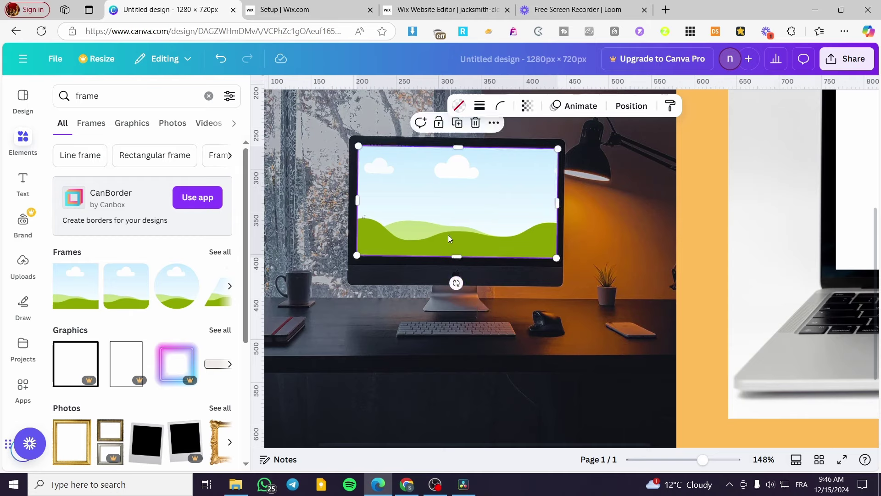
pyautogui.moveTo(448, 234); pyautogui.dragTo(455, 256)
pyautogui.click(645, 223)
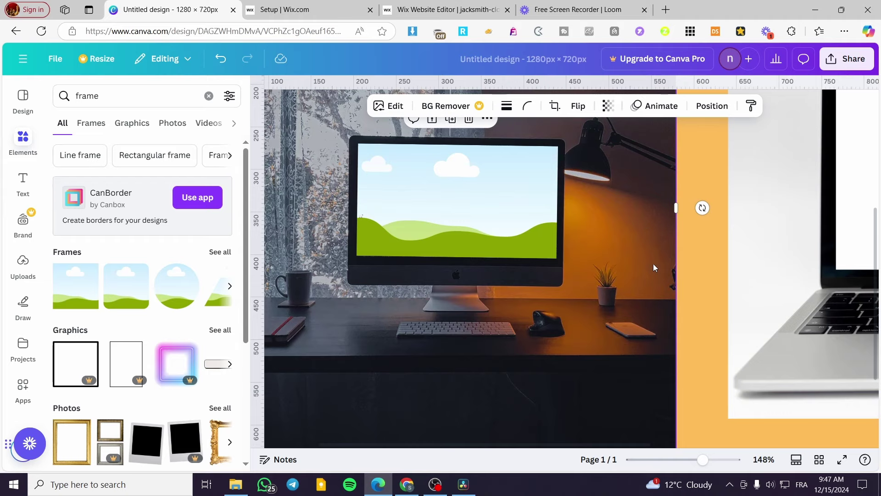
# Duplicate the monitor frame, place the copy in the upper-left corner of the laptop's screen and rotate it level
pyautogui.scroll(-5, 475, 321)
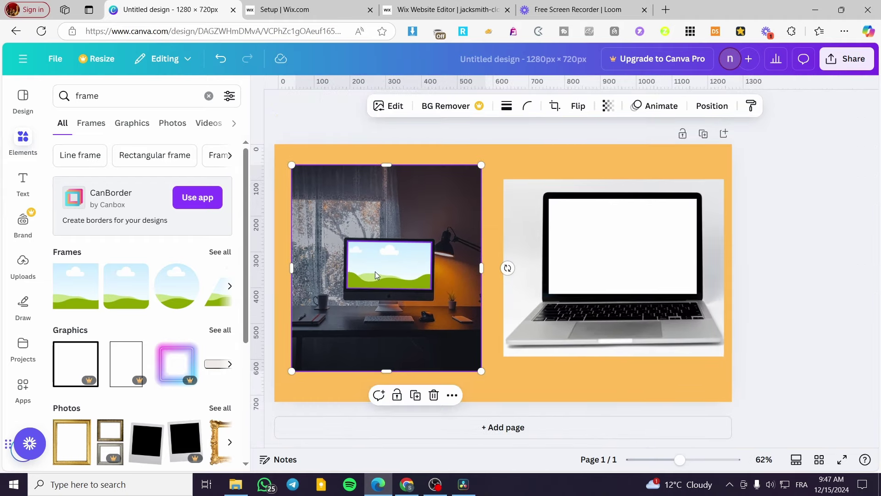
pyautogui.click(375, 271)
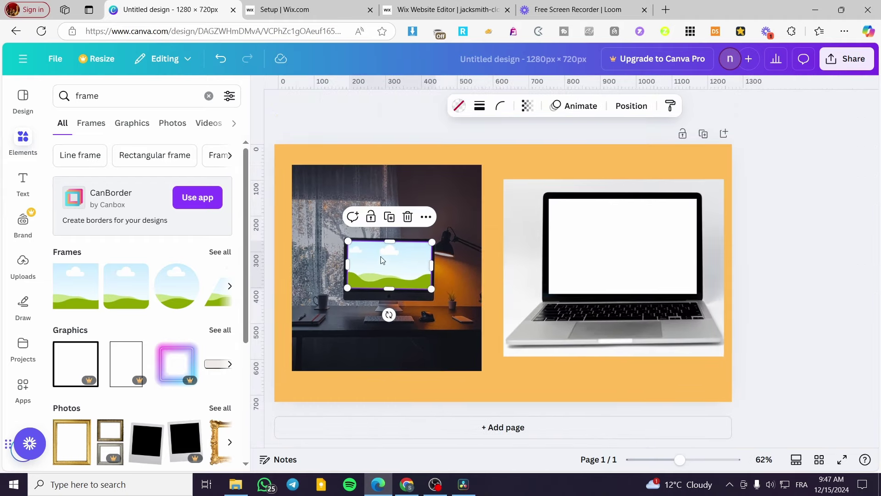
pyautogui.click(393, 222)
pyautogui.moveTo(393, 276); pyautogui.dragTo(590, 226)
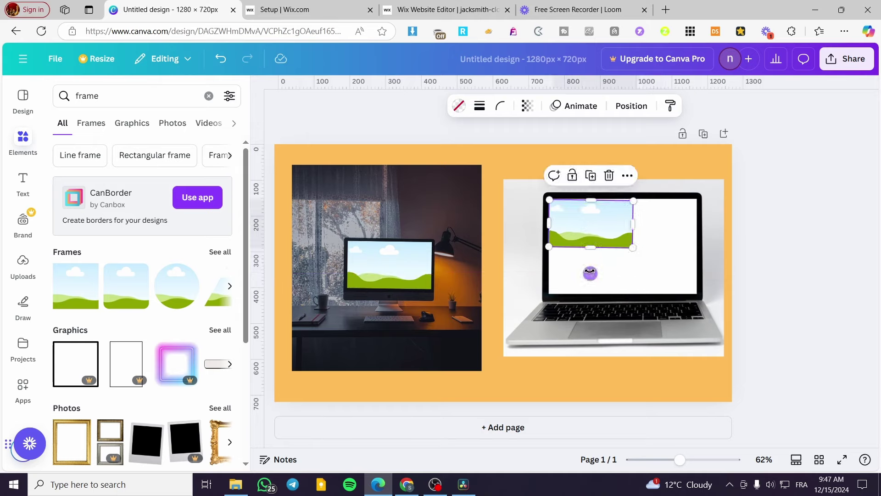
pyautogui.moveTo(590, 274); pyautogui.dragTo(591, 273)
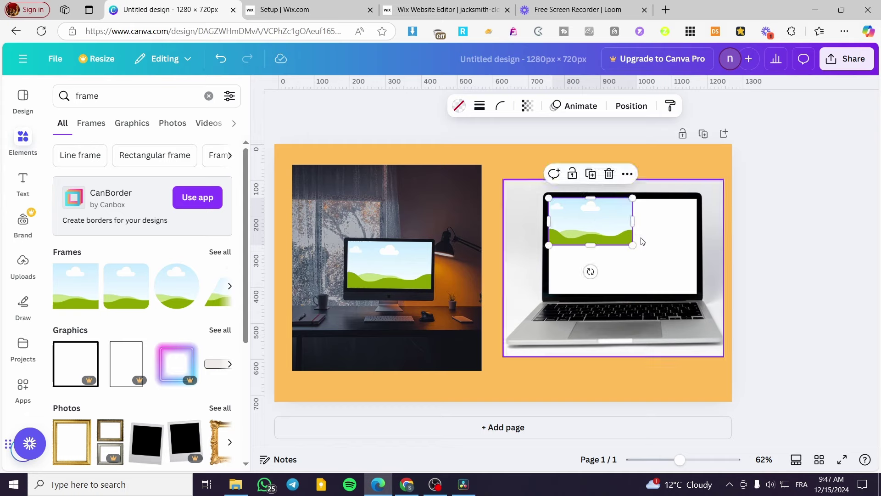
# Enlarge the copied frame to the laptop screen's full width and height
pyautogui.moveTo(633, 248); pyautogui.dragTo(692, 292)
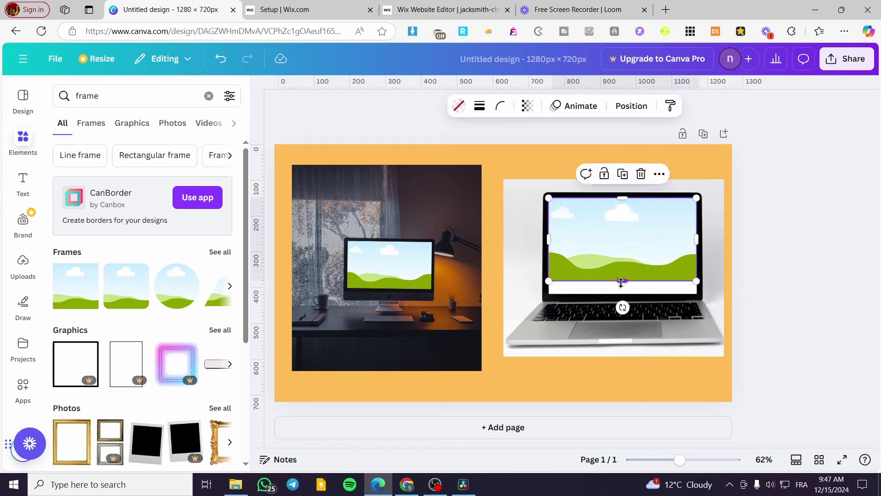
pyautogui.moveTo(623, 280); pyautogui.dragTo(625, 297)
pyautogui.scroll(5, 623, 293)
pyautogui.click(622, 290)
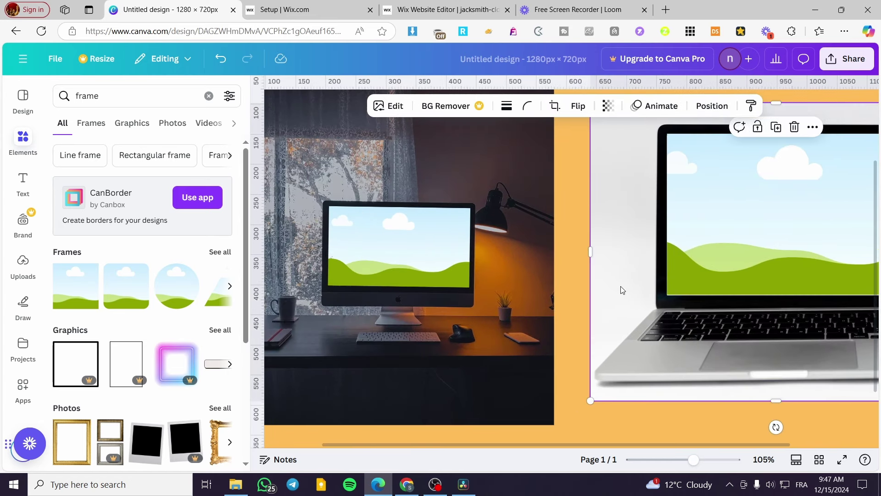
# Fine-tune the left and bottom edges of the laptop frame to match the screen's borders
pyautogui.click(689, 279)
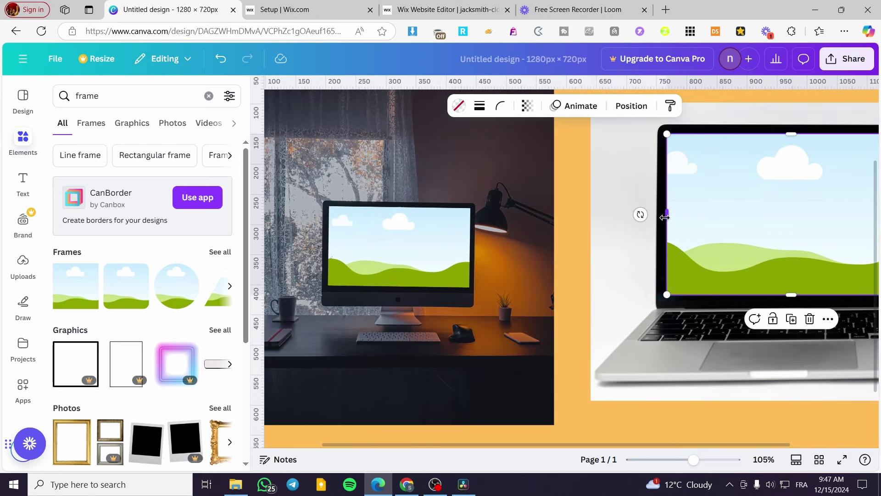
pyautogui.moveTo(665, 217); pyautogui.dragTo(667, 217)
pyautogui.click(660, 246)
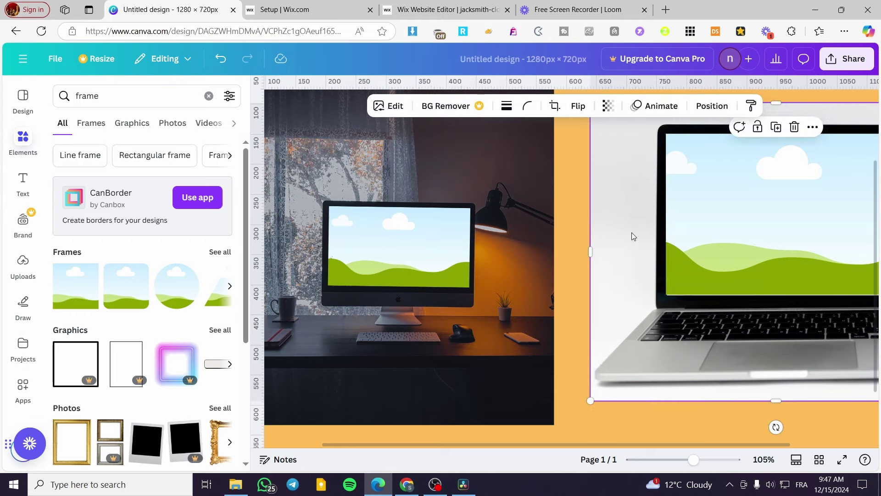
pyautogui.click(796, 281)
pyautogui.moveTo(792, 295); pyautogui.dragTo(792, 294)
pyautogui.click(617, 260)
pyautogui.hotkey('ctrl', 'alt', '0')
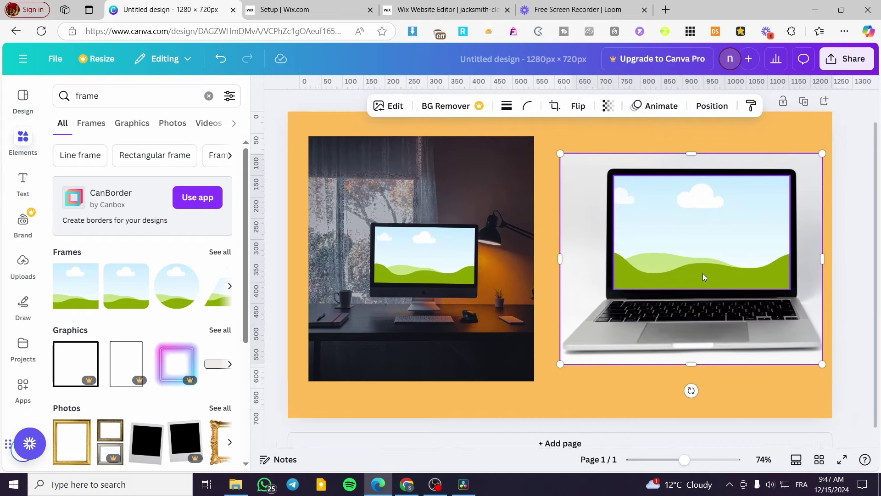
# Extend the laptop frame's right edge slightly to meet the screen's right border
pyautogui.scroll(5, 793, 283)
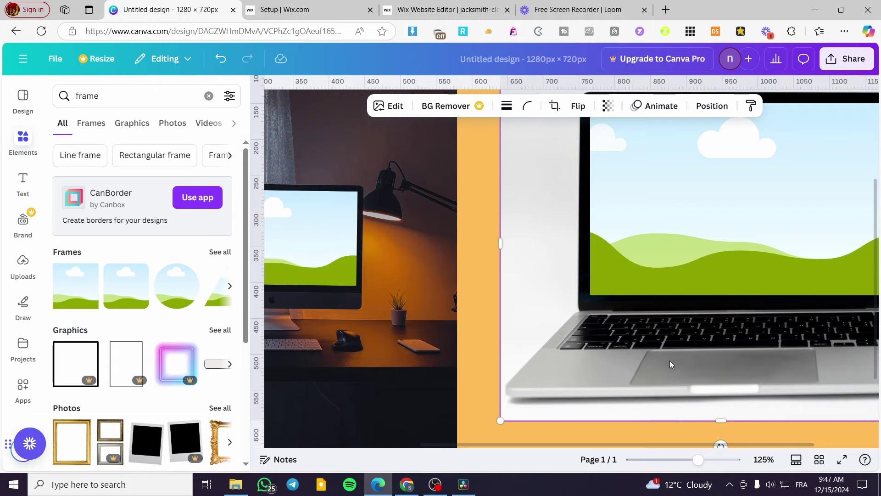
pyautogui.hscroll(3, 670, 364)
pyautogui.click(720, 290)
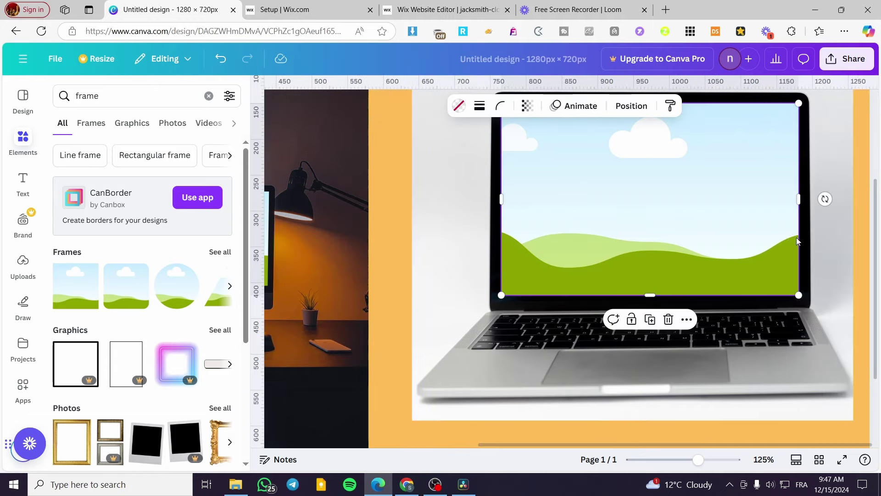
pyautogui.moveTo(800, 202); pyautogui.dragTo(801, 203)
pyautogui.click(853, 244)
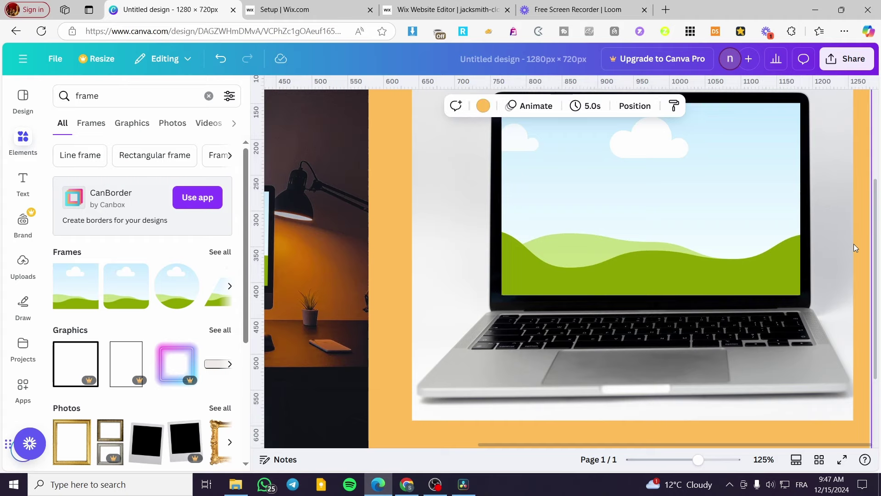
# Move the laptop frame's upper-left corner slightly inward to match the screen's border, then deselect the frame
pyautogui.scroll(-5, 836, 244)
pyautogui.scroll(-3, 803, 244)
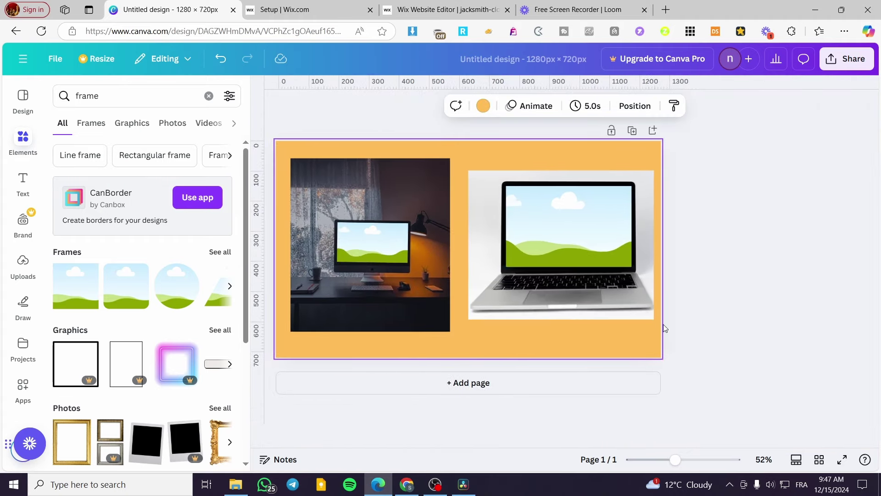
pyautogui.click(604, 254)
pyautogui.scroll(5, 667, 295)
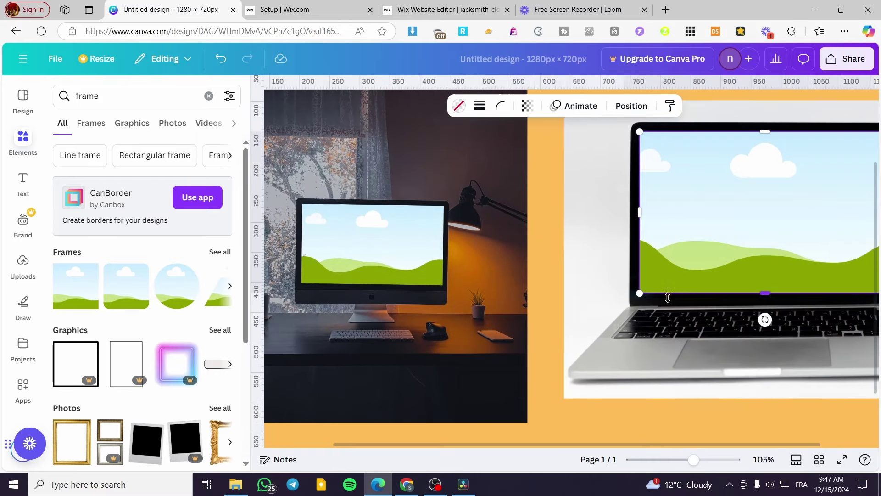
pyautogui.hscroll(4, 668, 298)
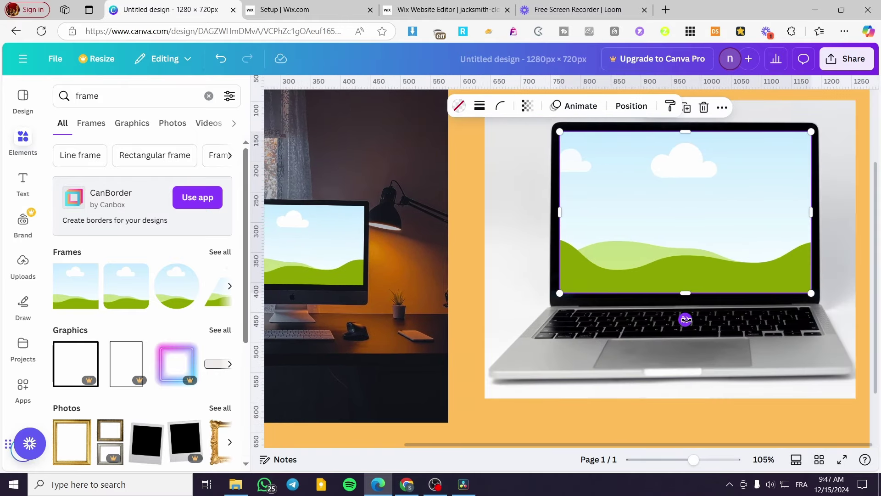
pyautogui.moveTo(686, 319); pyautogui.dragTo(687, 321)
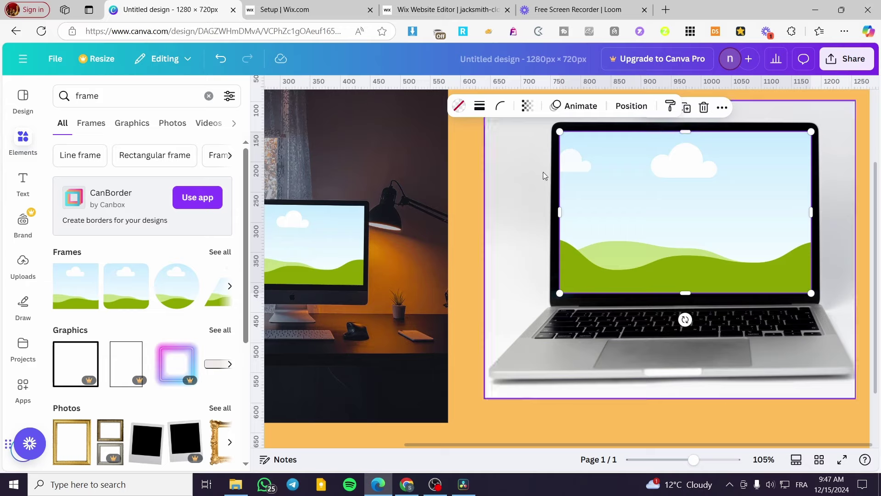
pyautogui.moveTo(559, 131); pyautogui.dragTo(562, 133)
pyautogui.click(854, 256)
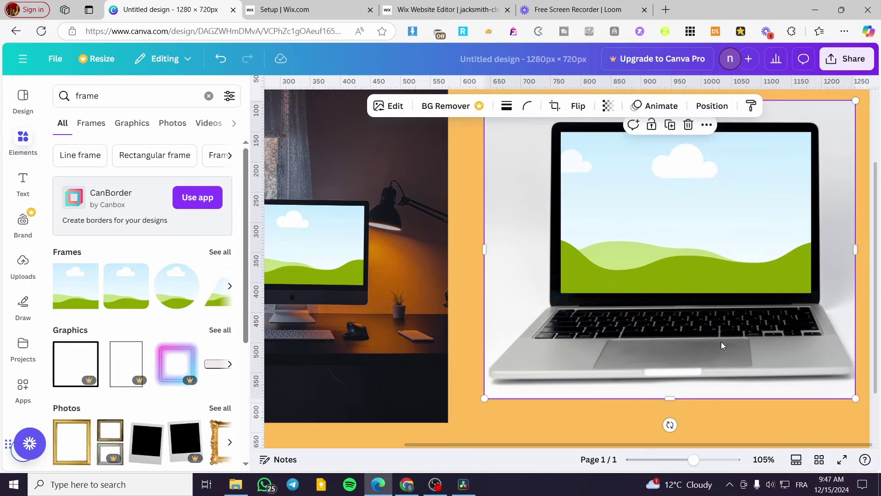
pyautogui.click(581, 291)
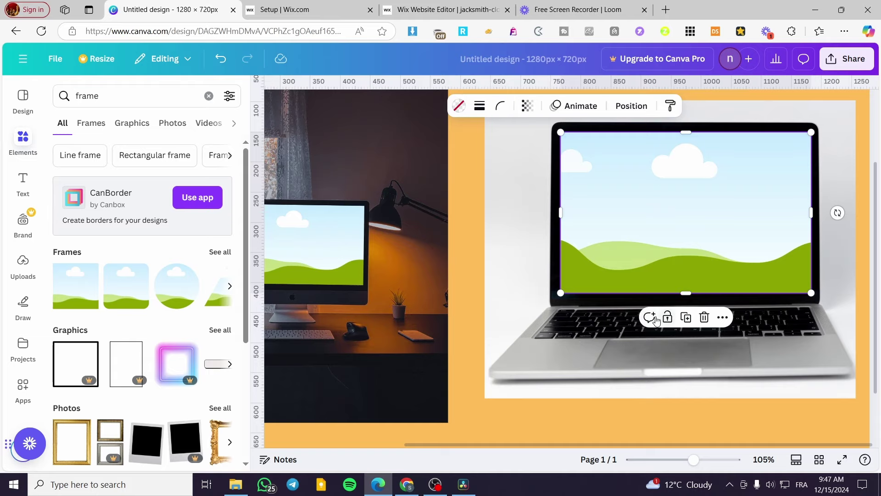
pyautogui.click(857, 282)
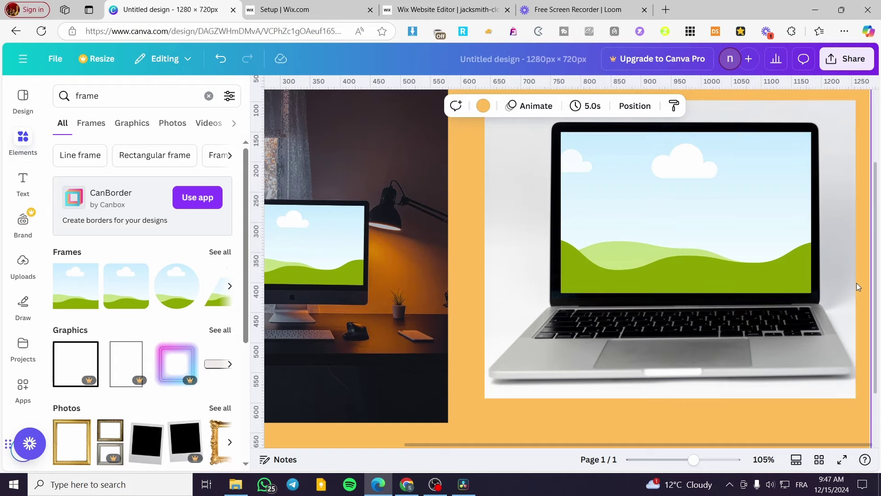
pyautogui.scroll(-5, 773, 274)
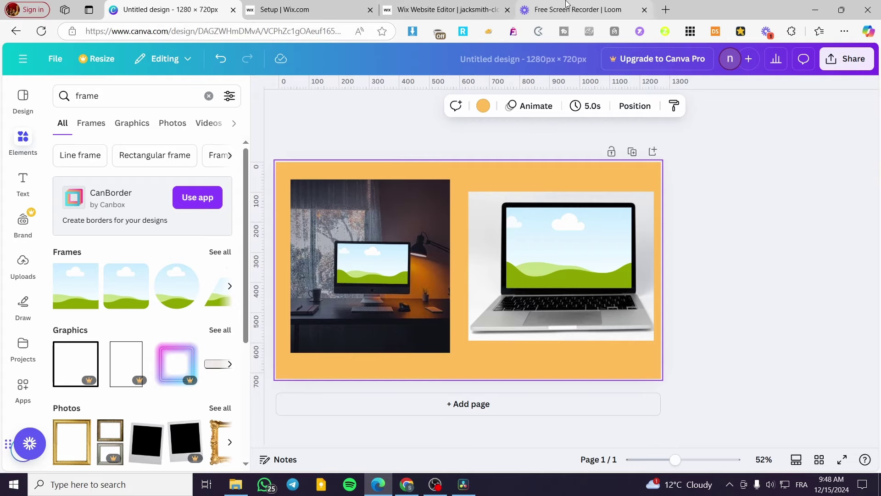
# Switch to Loom's Free Screen Recorder page and examine its introduction and top features
pyautogui.click(579, 10)
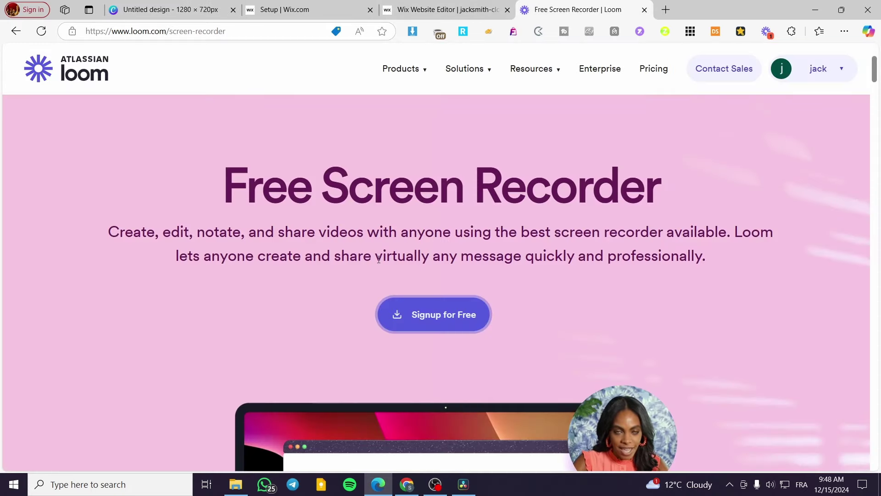
pyautogui.scroll(-5, 395, 273)
pyautogui.scroll(5, 275, 237)
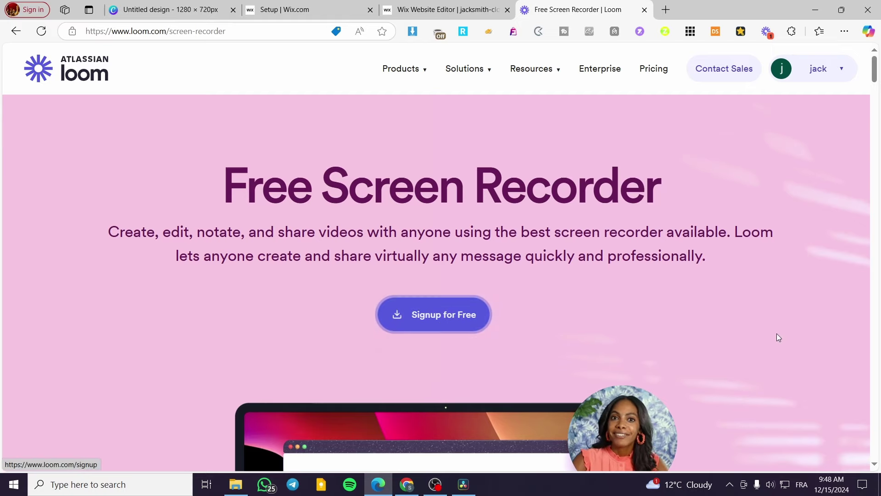
pyautogui.scroll(-1, 720, 311)
pyautogui.scroll(-10, 720, 311)
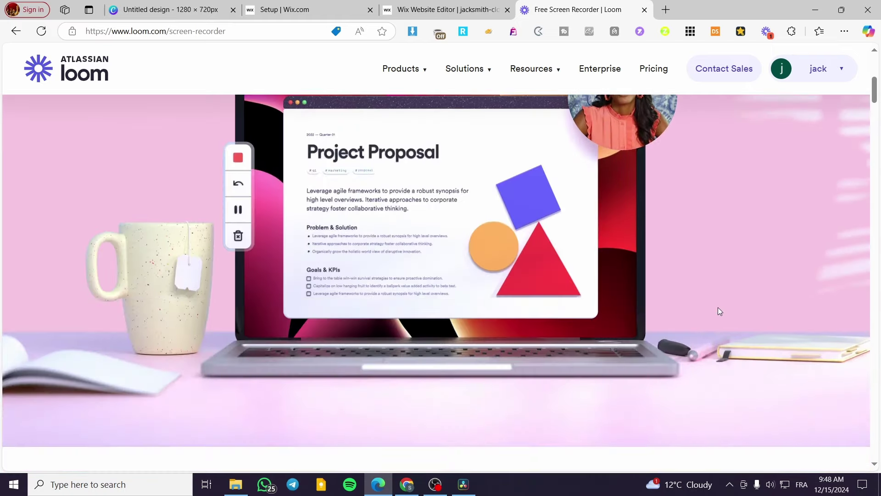
pyautogui.scroll(-2, 719, 312)
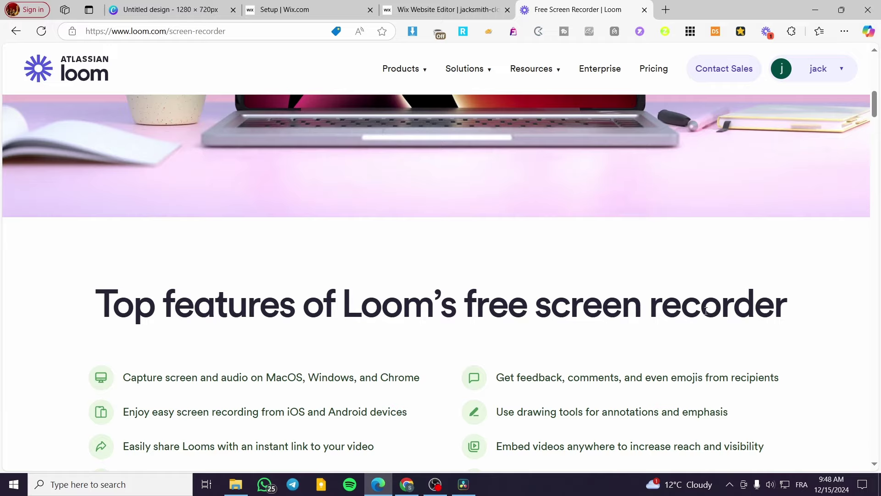
pyautogui.scroll(12, 690, 307)
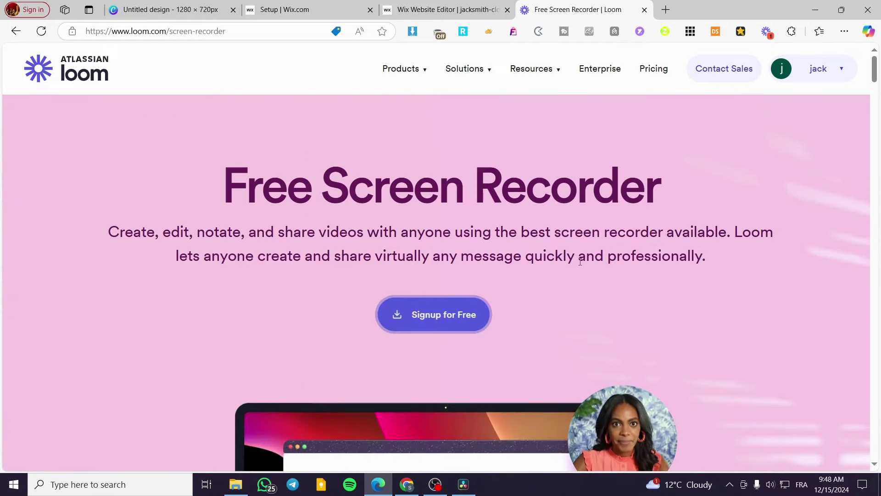
pyautogui.scroll(-10, 513, 271)
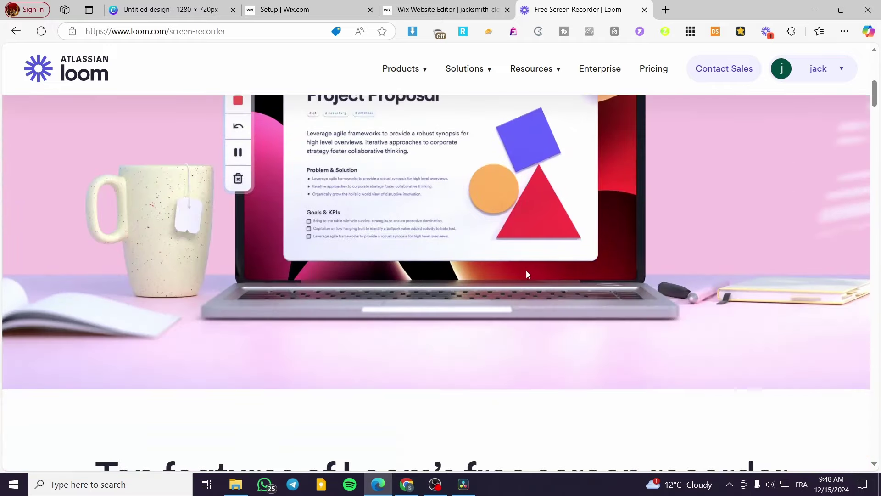
pyautogui.scroll(7, 530, 273)
pyautogui.scroll(5, 531, 275)
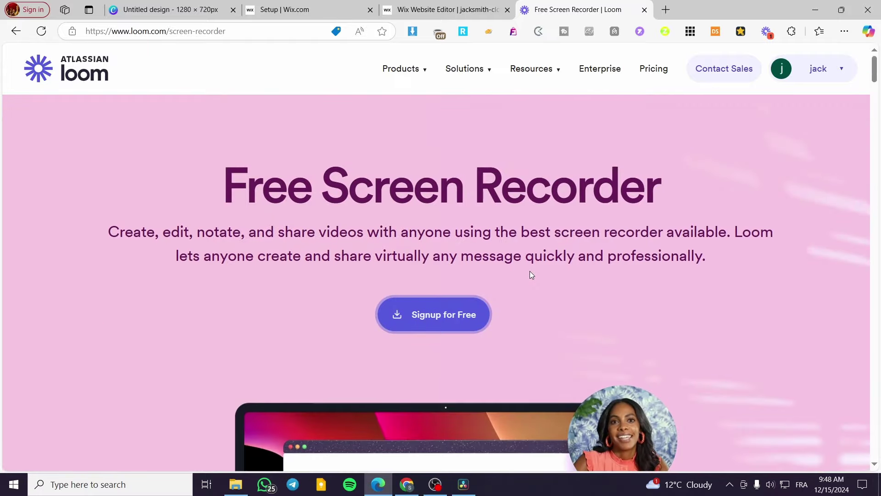
# Open the Loom account's video library and briefly play the latest recording, then pause it
pyautogui.click(830, 71)
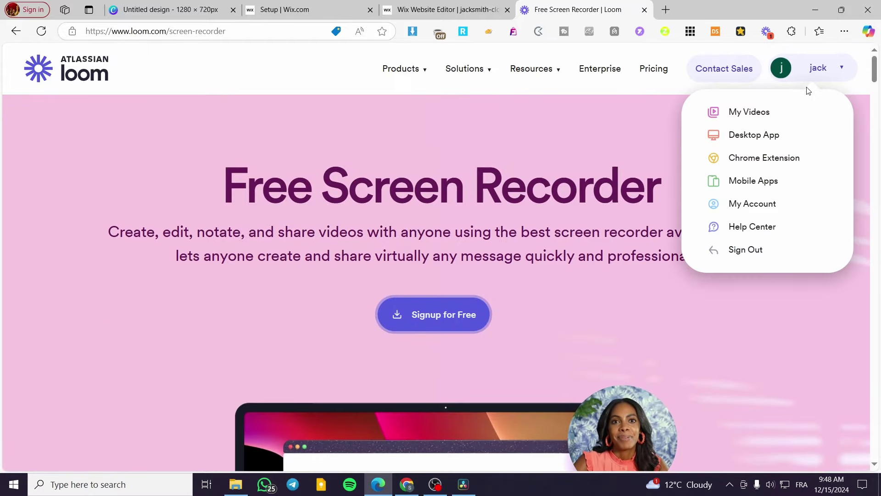
pyautogui.click(757, 116)
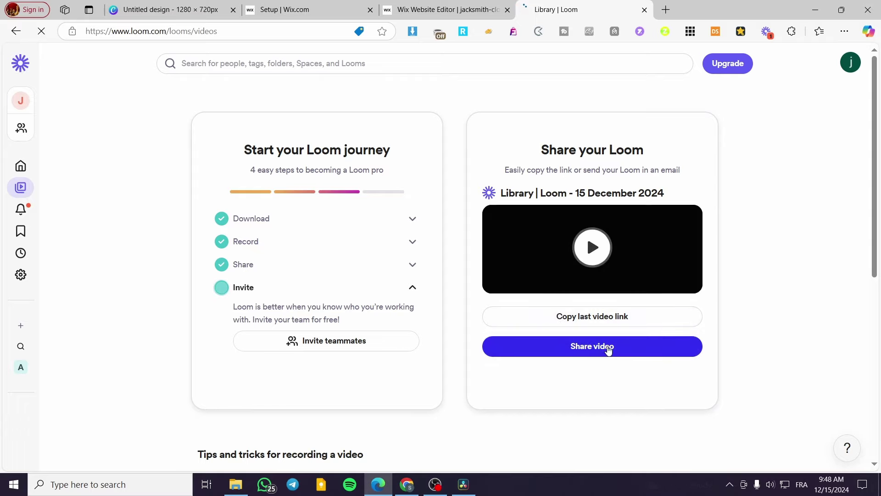
pyautogui.click(634, 247)
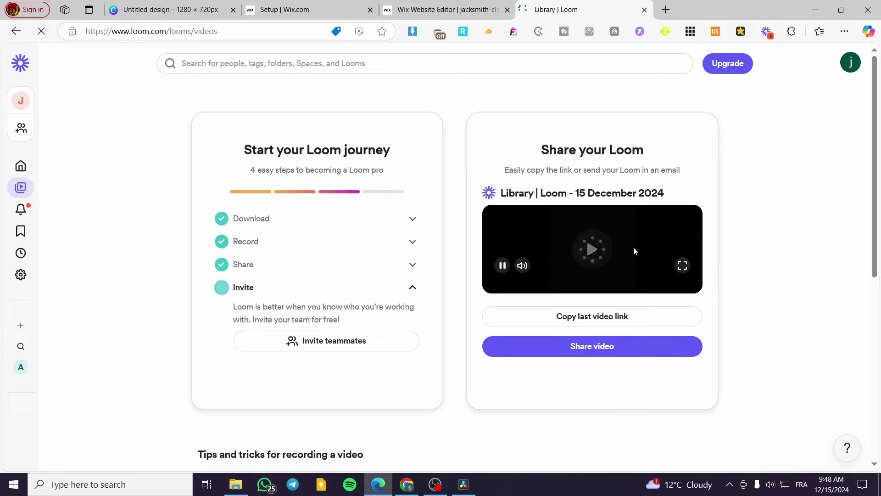
pyautogui.click(502, 266)
# Examine the latest recording's external sharing options and its link, then close them and return to the screen recorder page
pyautogui.click(608, 347)
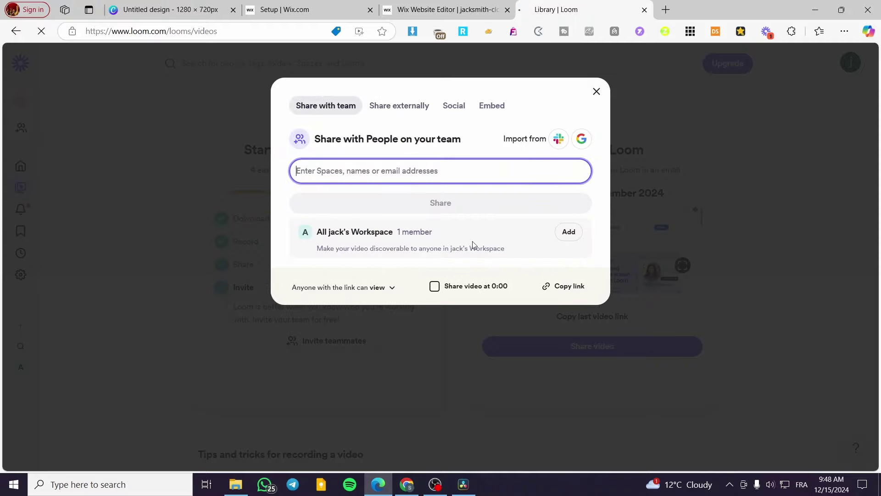
pyautogui.click(410, 109)
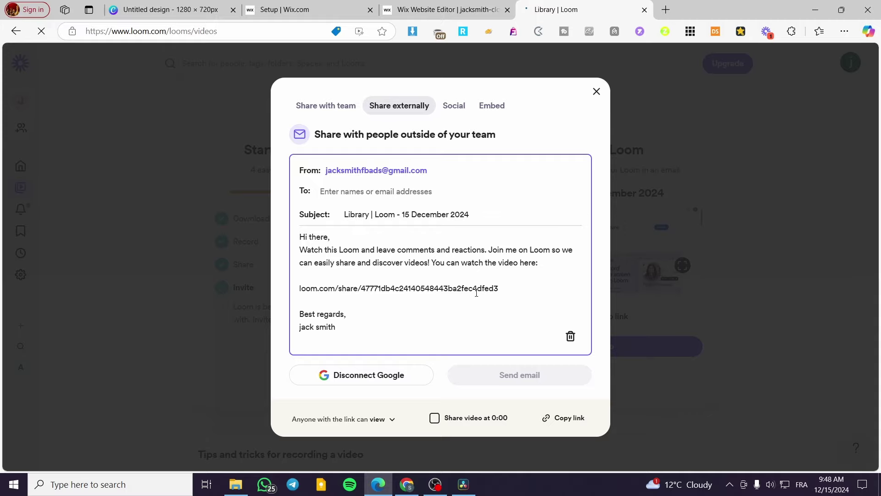
pyautogui.moveTo(491, 289); pyautogui.dragTo(275, 288)
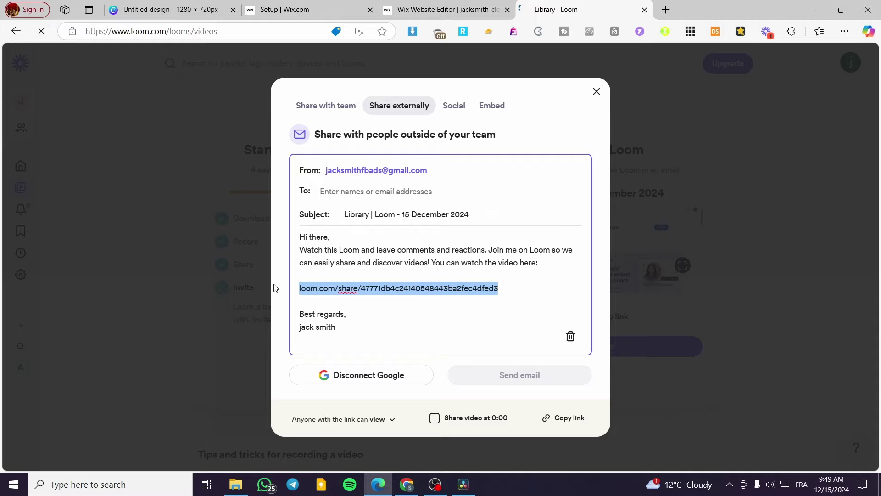
pyautogui.click(597, 92)
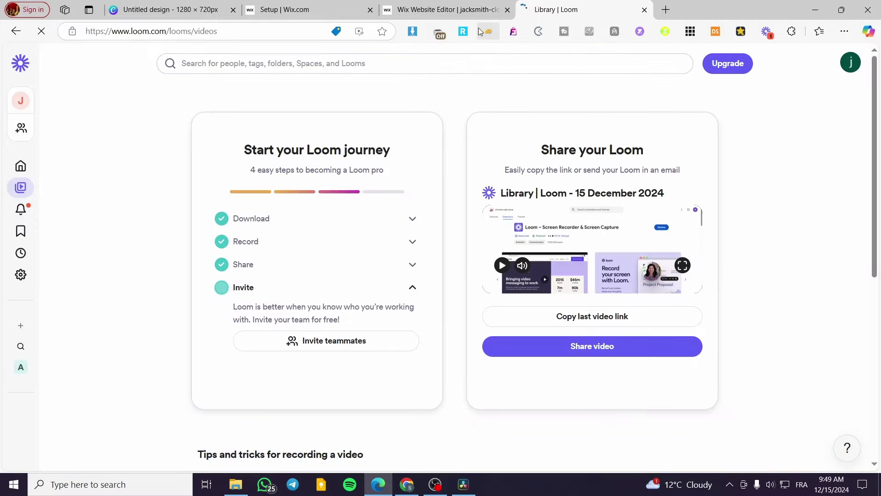
pyautogui.click(15, 31)
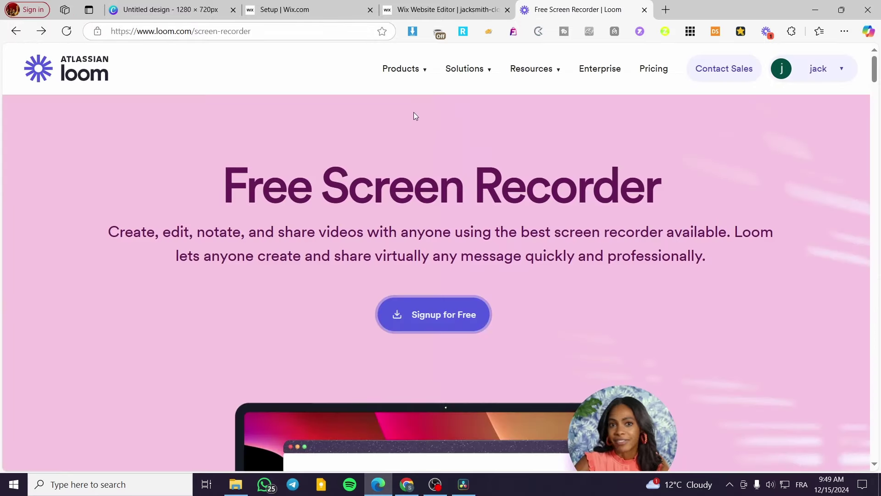
# Search the web for "obs", dismiss the Bing app promotion, examine the OBS results and close the results page
pyautogui.scroll(-3, 414, 112)
pyautogui.scroll(-2, 414, 110)
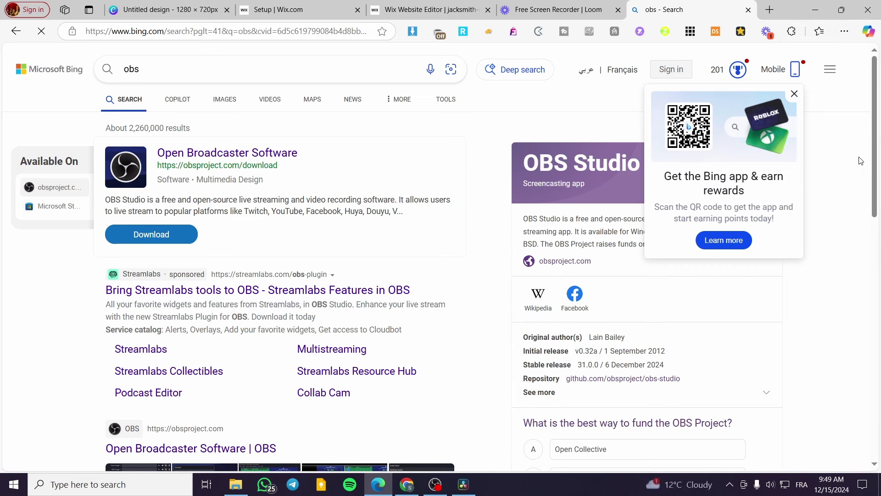
pyautogui.click(817, 97)
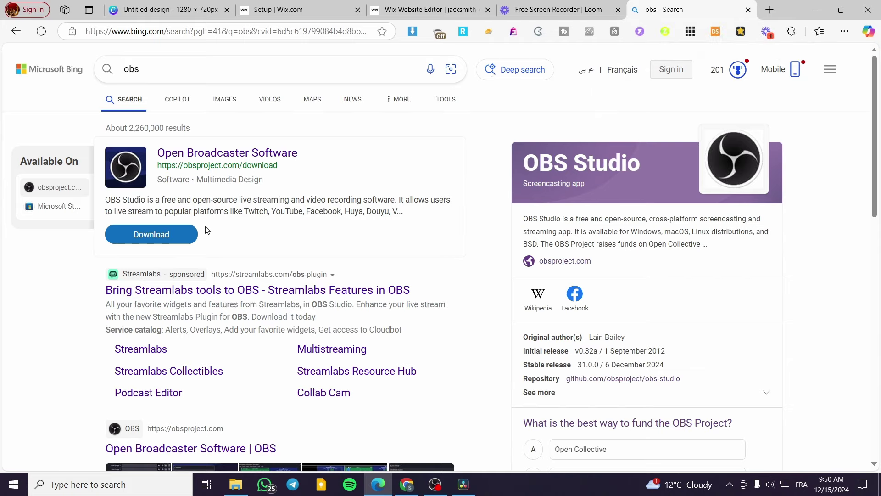
pyautogui.click(748, 10)
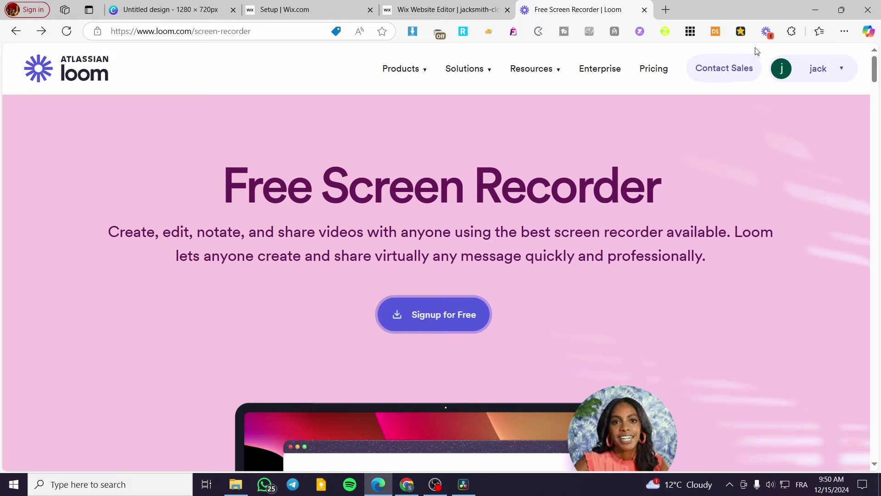
# Open the Loom recorder extension, look through its camera effects and return to the recording options
pyautogui.click(767, 35)
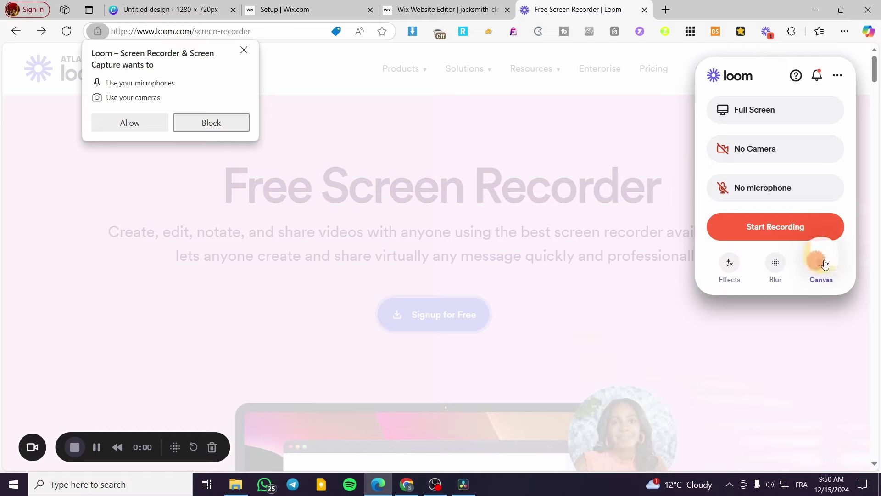
pyautogui.click(730, 263)
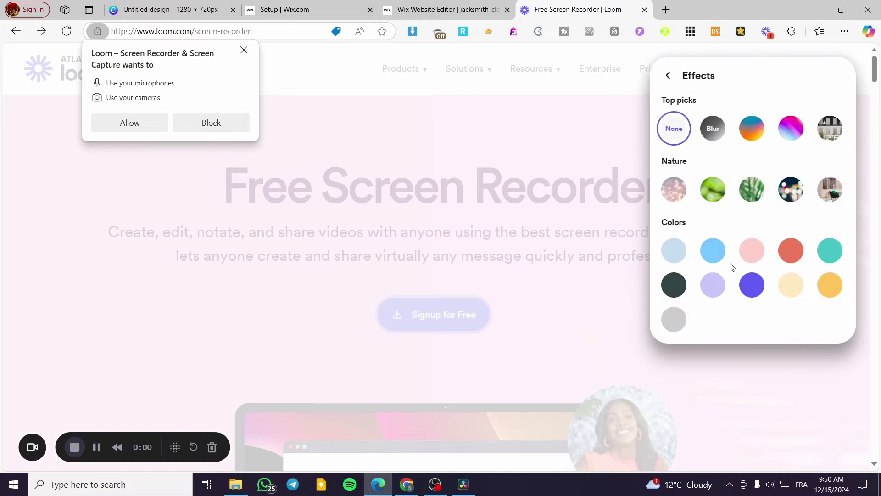
pyautogui.click(673, 77)
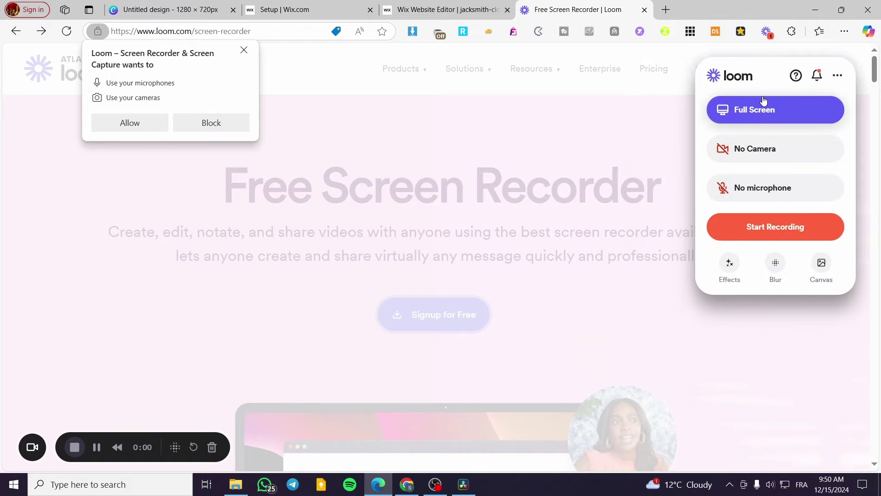
# Set the Loom capture source to Window and allow the extension to use the microphones and cameras
pyautogui.click(766, 113)
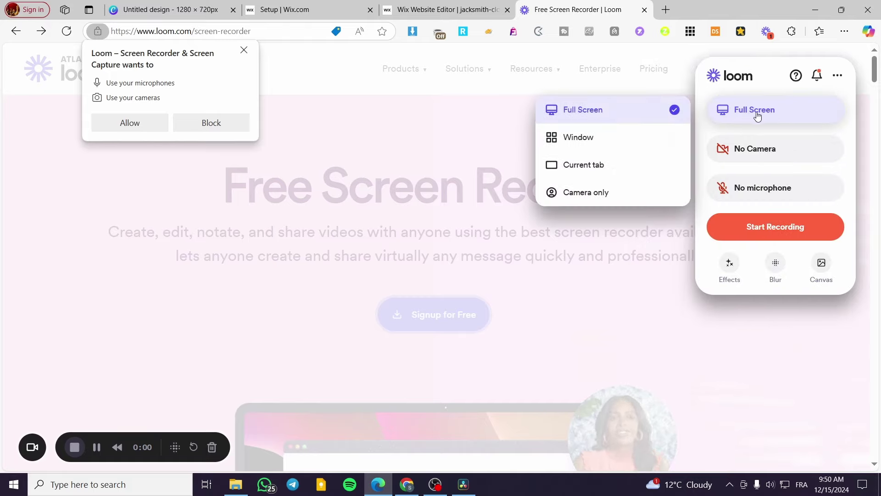
pyautogui.click(241, 51)
pyautogui.click(562, 123)
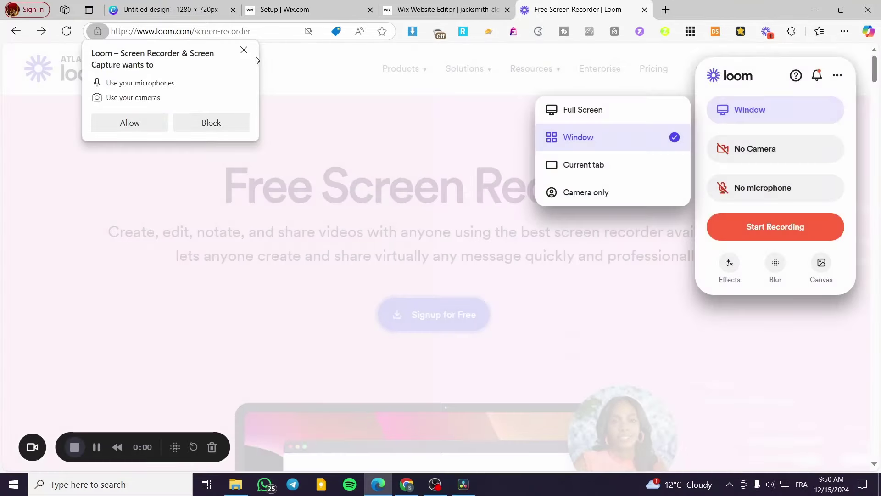
pyautogui.click(130, 124)
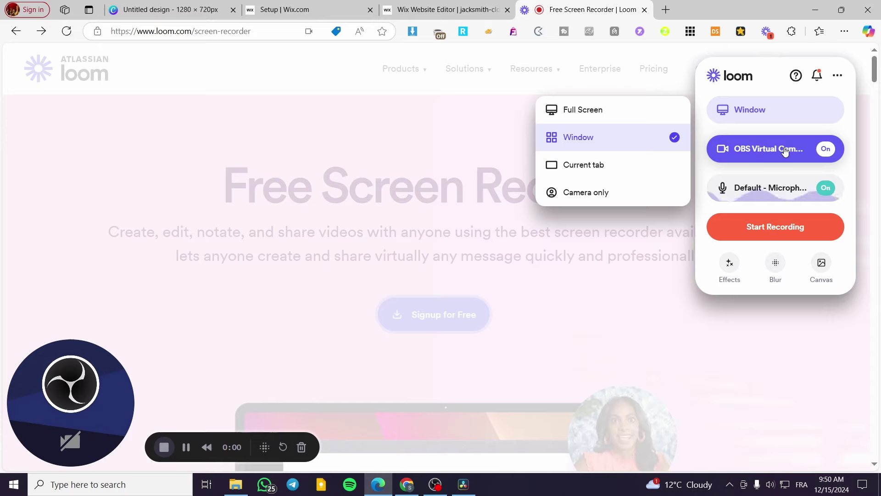
# Turn off the microphone and camera for the recording and set the capture source to Current tab
pyautogui.click(830, 192)
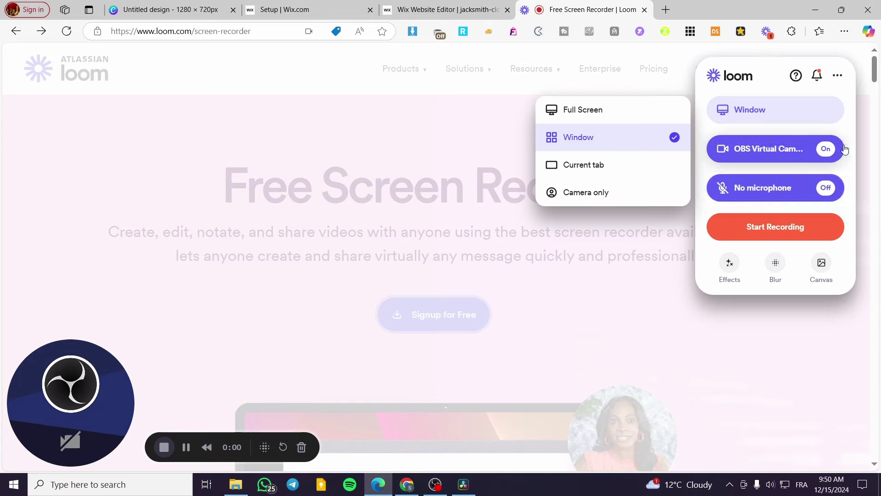
pyautogui.click(825, 149)
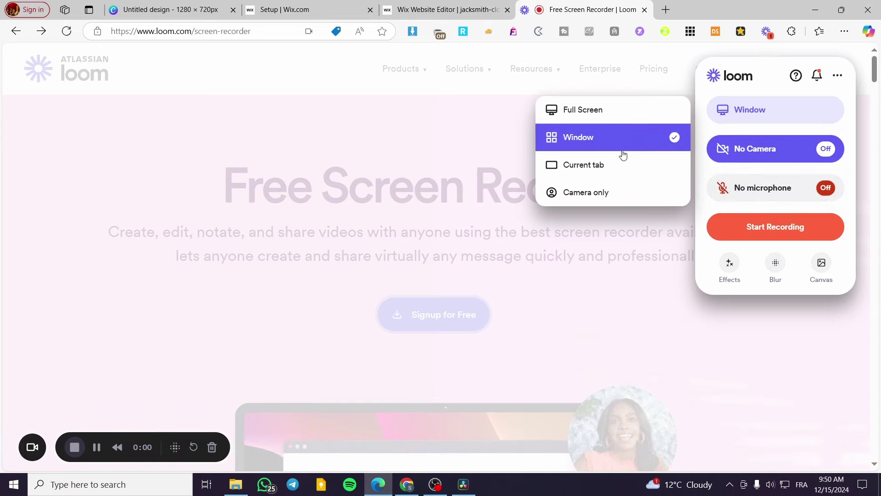
pyautogui.click(640, 178)
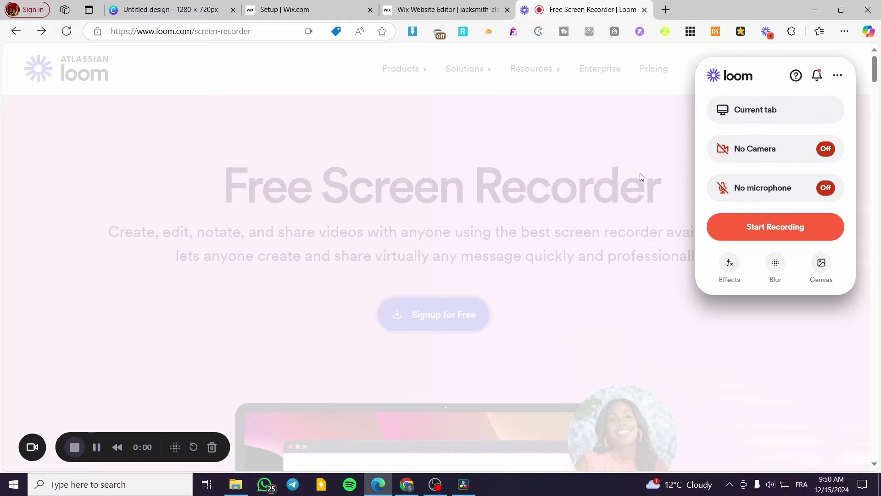
# Try the Window capture source in the Loom recorder, return it to Current tab and dismiss the recorder
pyautogui.click(785, 117)
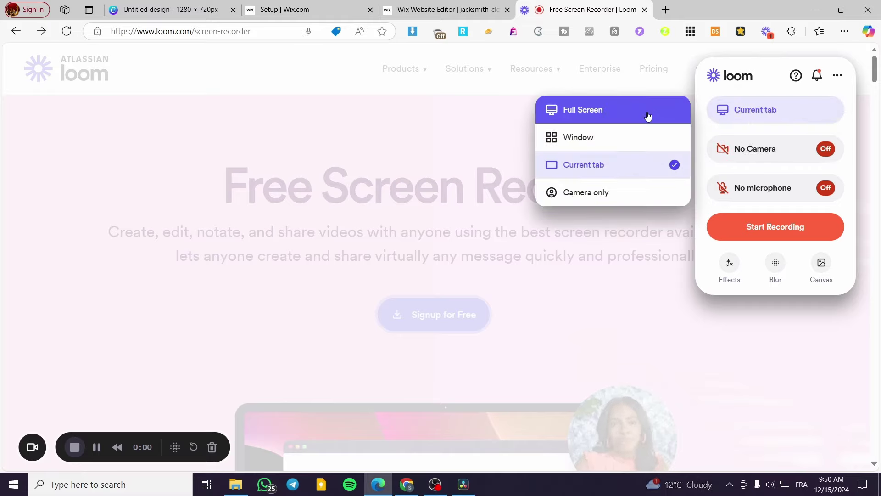
pyautogui.click(635, 143)
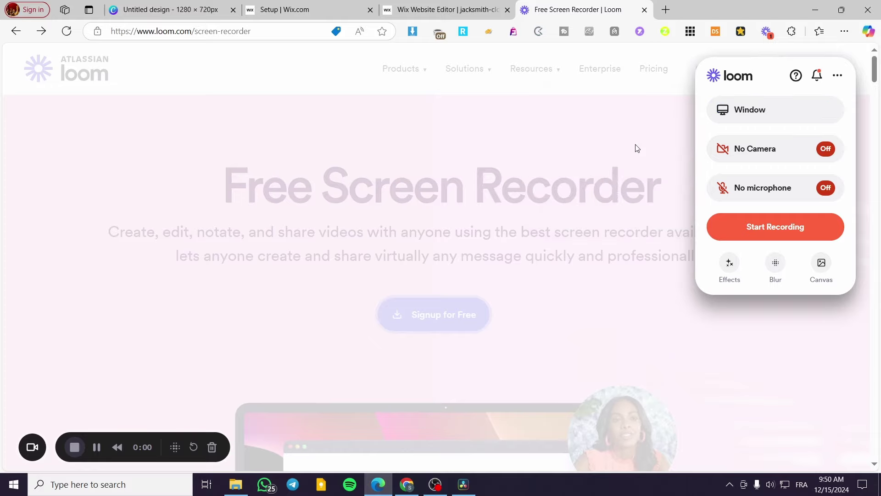
pyautogui.click(789, 115)
pyautogui.click(633, 169)
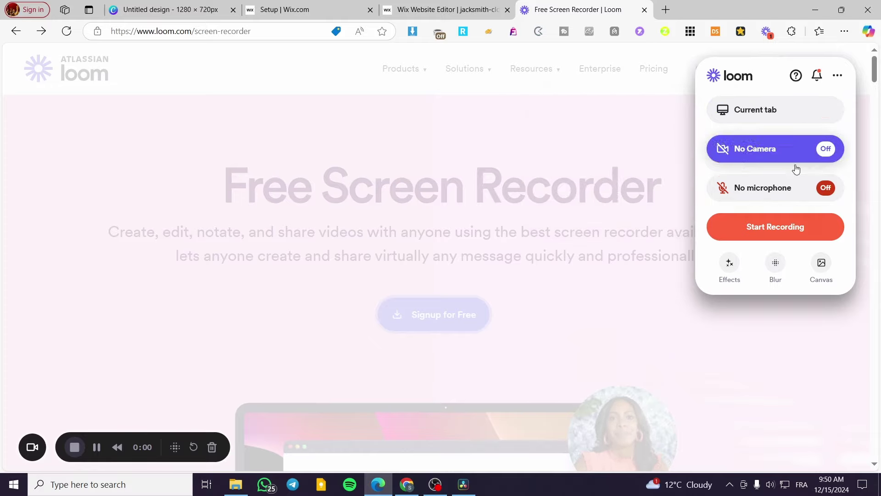
pyautogui.click(589, 189)
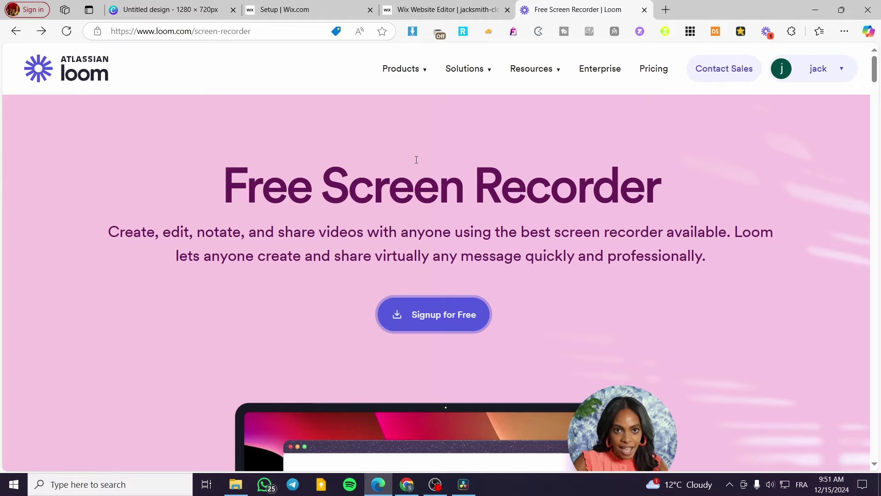
# Look through the feature sections of the Loom Free Screen Recorder page and return to its beginning
pyautogui.scroll(-15, 620, 210)
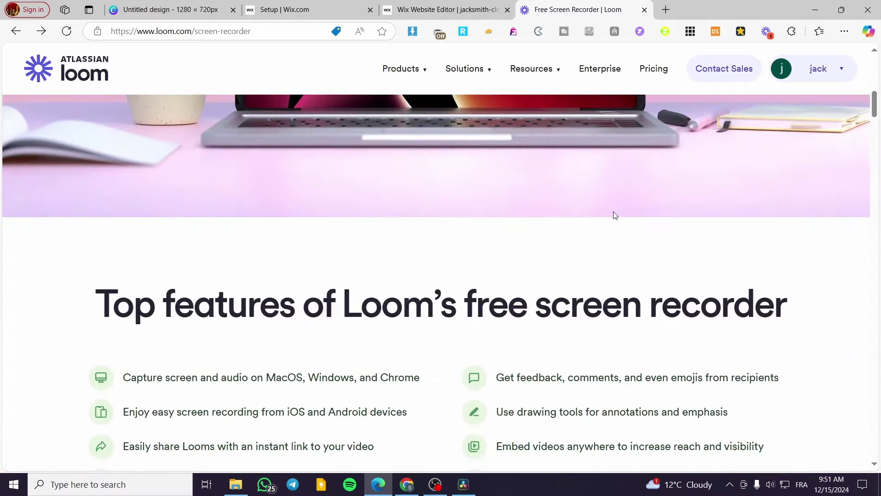
pyautogui.scroll(-8, 611, 210)
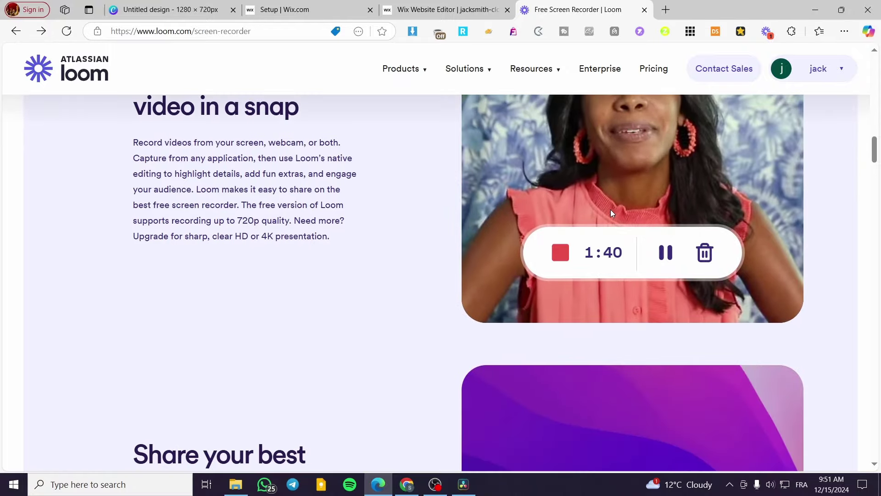
pyautogui.scroll(15, 614, 216)
pyautogui.scroll(10, 615, 216)
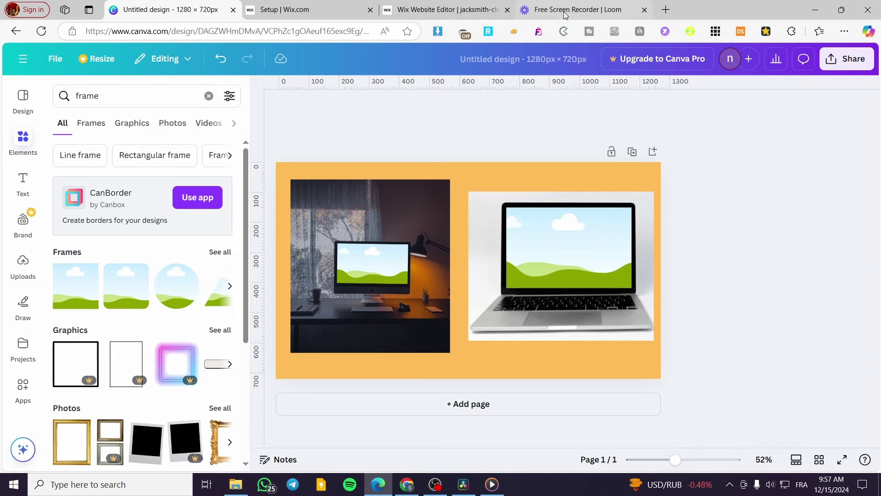
pyautogui.click(615, 10)
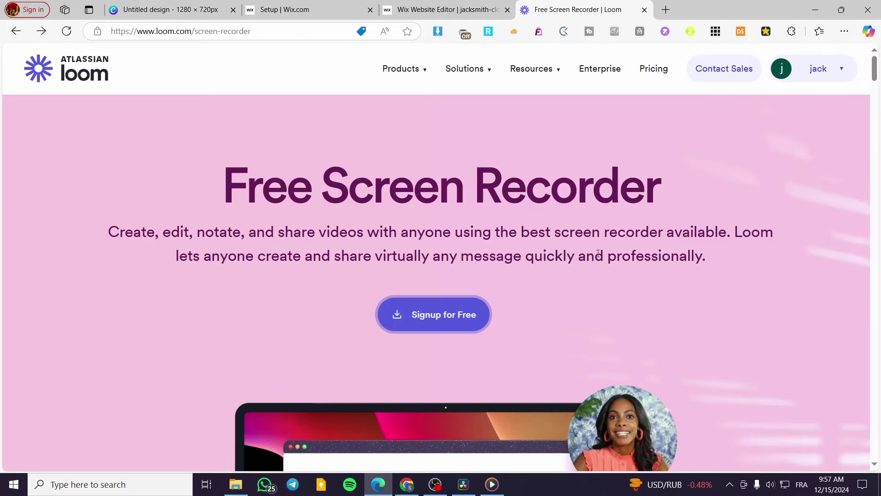
pyautogui.click(182, 6)
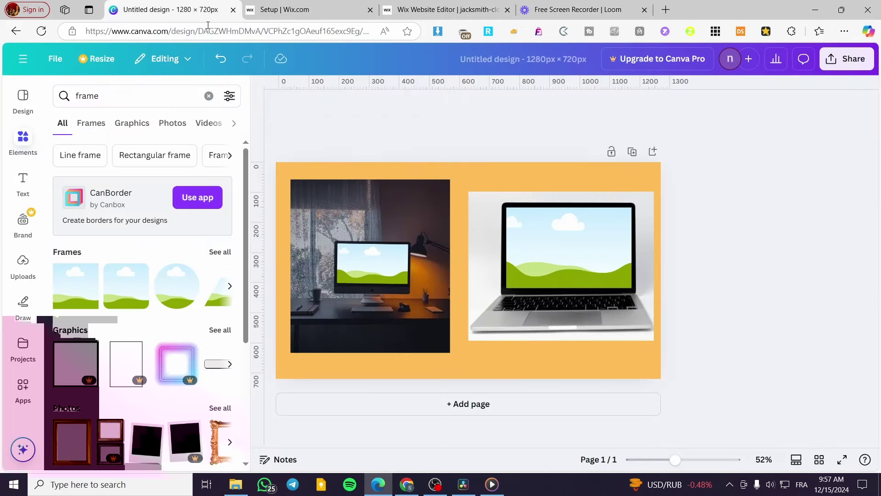
pyautogui.click(491, 484)
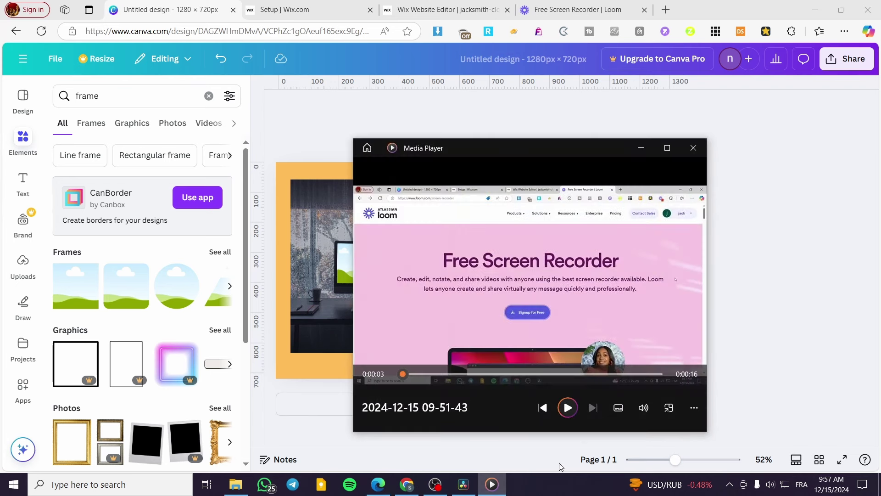
pyautogui.moveTo(521, 148); pyautogui.dragTo(512, 108)
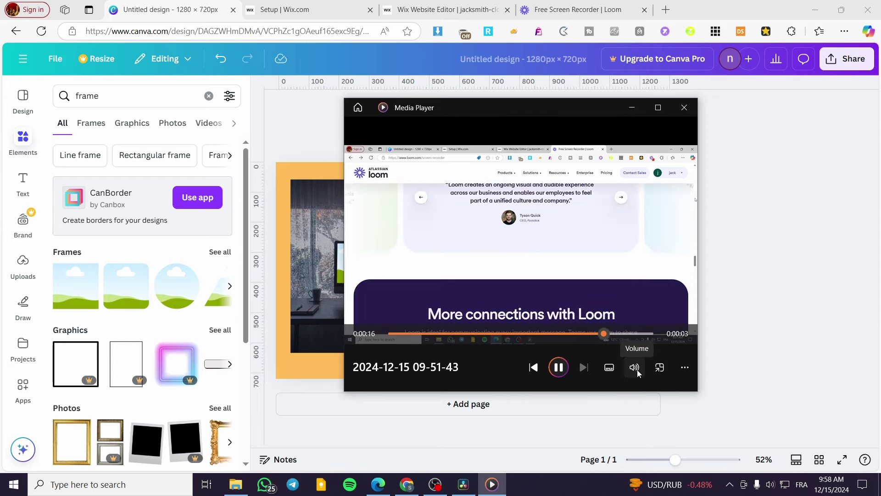
pyautogui.click(684, 108)
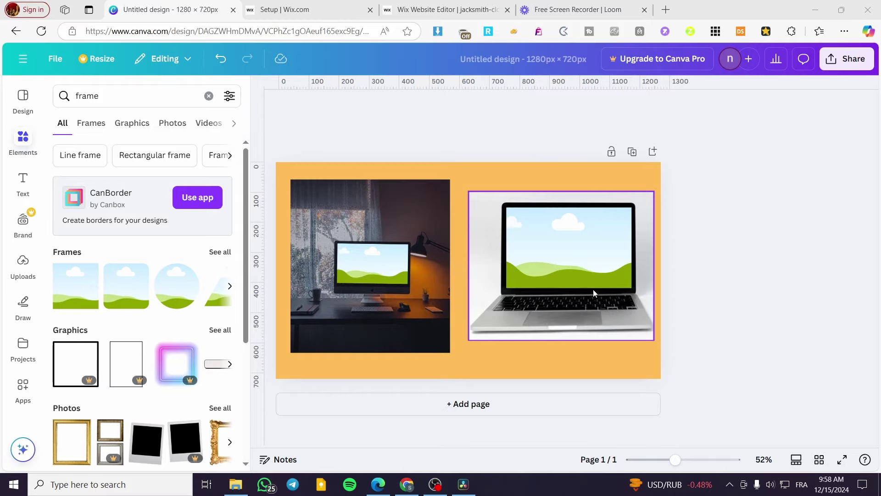
# Insert the uploaded 19.7 s screen recording into the design and move it onto a new second page
pyautogui.click(28, 264)
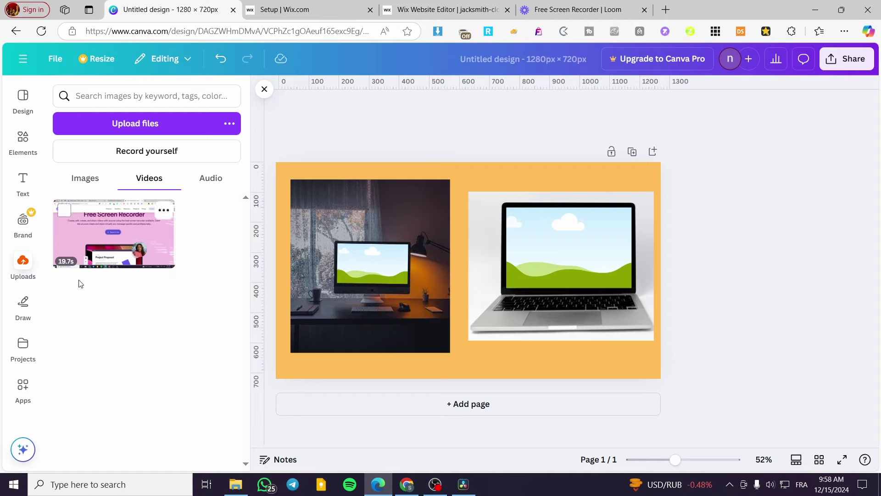
pyautogui.click(108, 236)
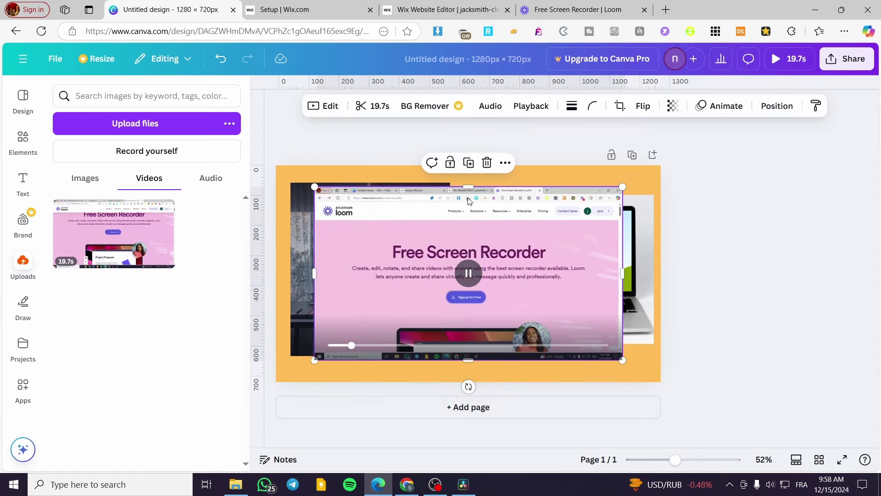
pyautogui.moveTo(478, 228); pyautogui.dragTo(505, 415)
pyautogui.click(505, 415)
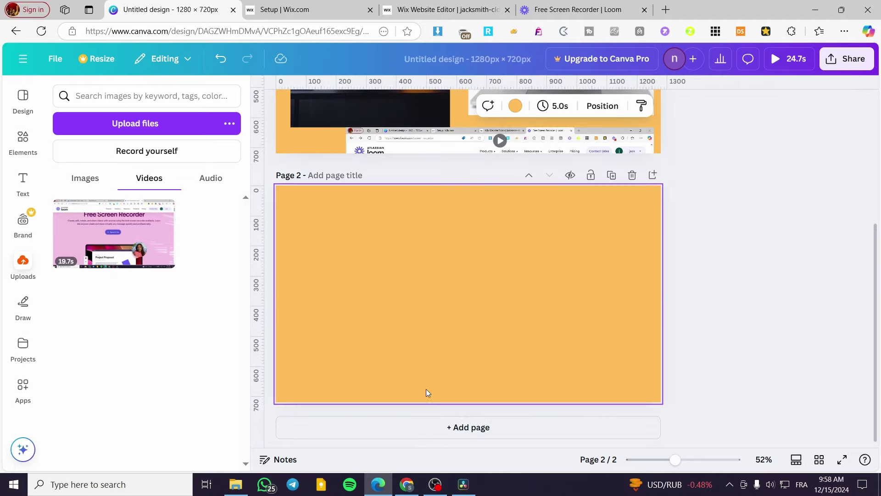
pyautogui.moveTo(462, 151); pyautogui.dragTo(434, 256)
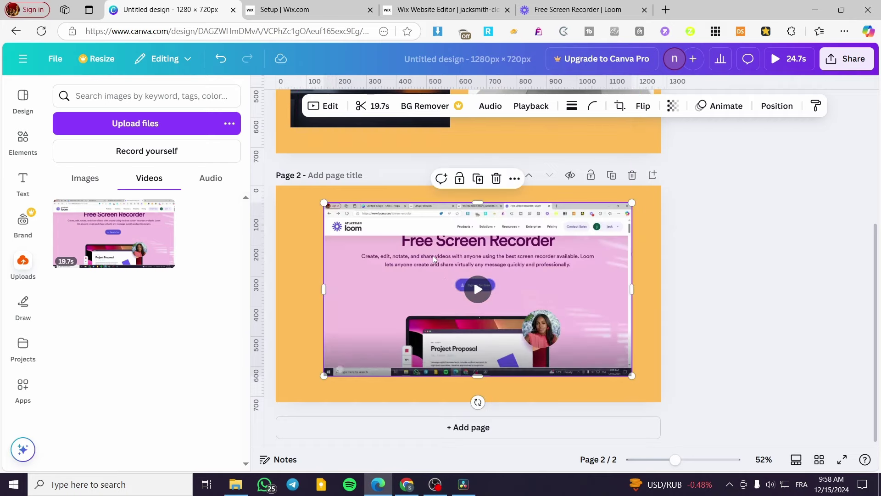
# Place the screen recording from page 2 into the laptop's screen frame on page 1
pyautogui.scroll(5, 433, 255)
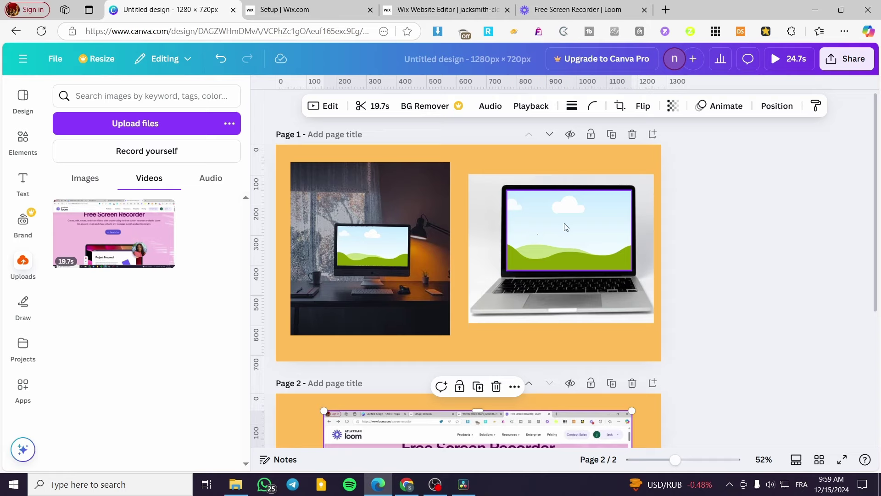
pyautogui.click(623, 198)
pyautogui.moveTo(631, 191); pyautogui.dragTo(631, 192)
pyautogui.scroll(-3, 731, 309)
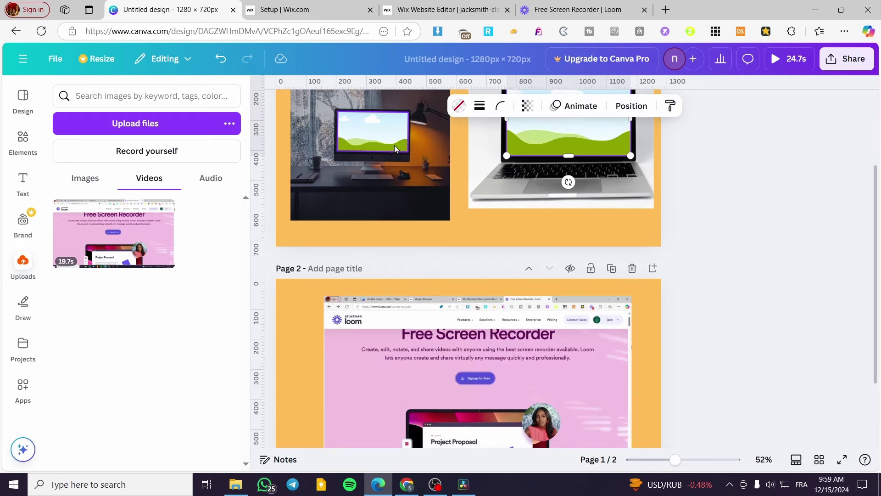
pyautogui.scroll(3, 456, 210)
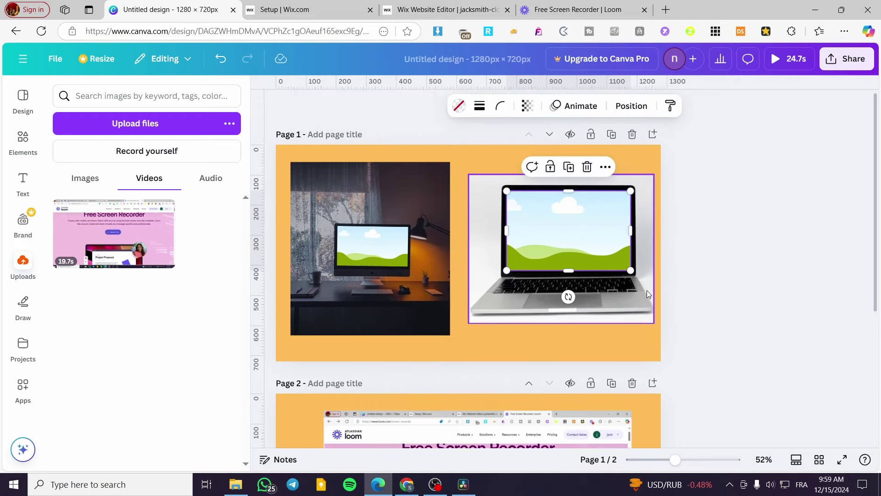
pyautogui.scroll(-5, 646, 290)
pyautogui.scroll(3, 356, 248)
pyautogui.scroll(2, 356, 247)
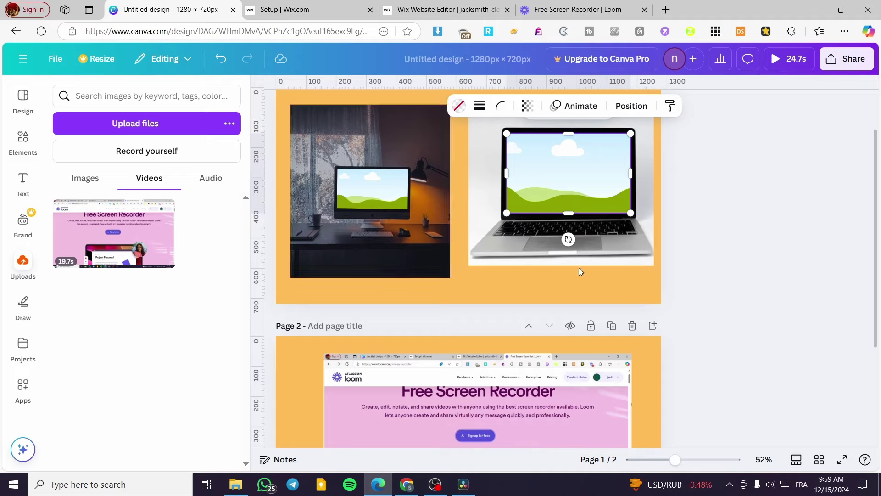
pyautogui.moveTo(462, 392); pyautogui.dragTo(575, 177)
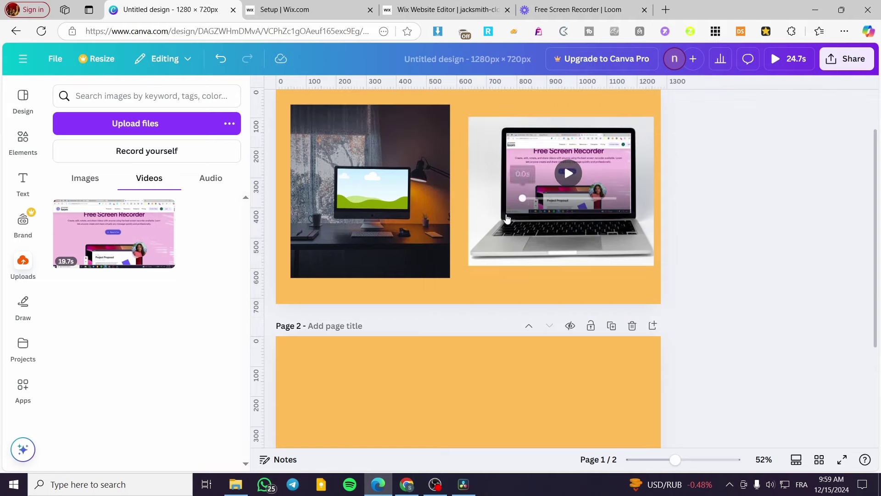
# Shift the video inside the laptop frame so that its left edge lines up with the frame's left edge
pyautogui.click(605, 181)
pyautogui.doubleClick(605, 181)
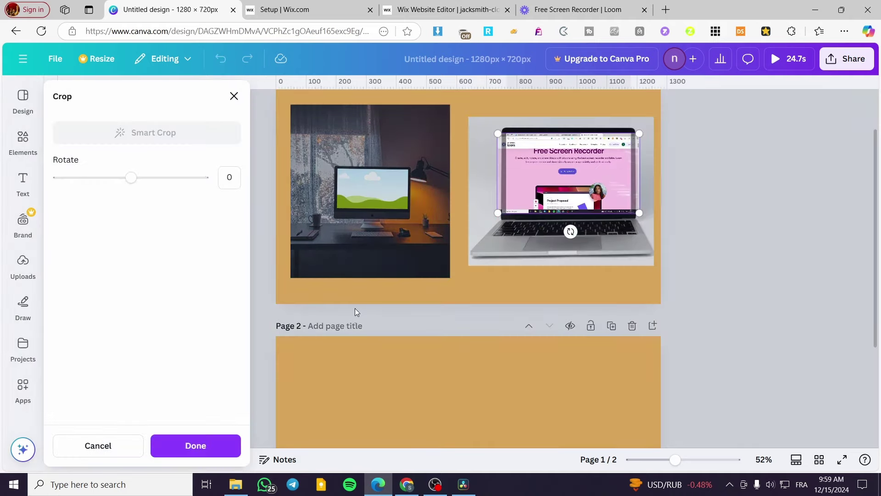
pyautogui.click(232, 98)
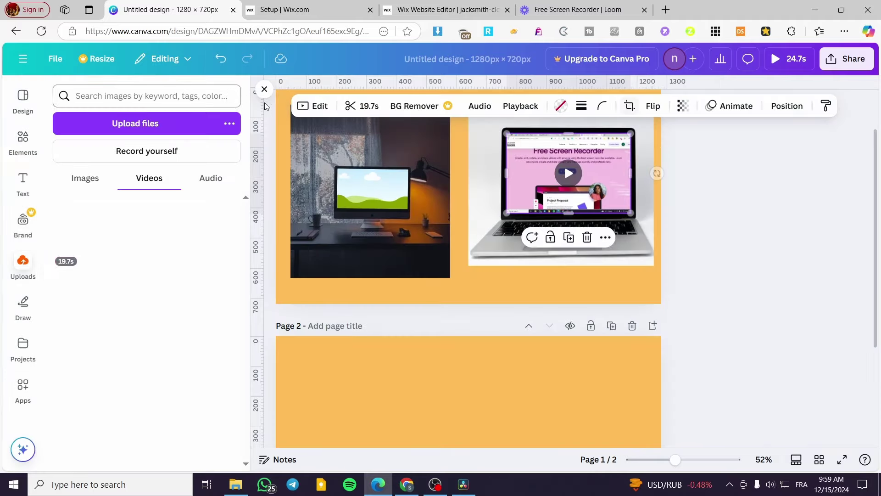
pyautogui.doubleClick(610, 167)
pyautogui.moveTo(602, 150); pyautogui.dragTo(606, 136)
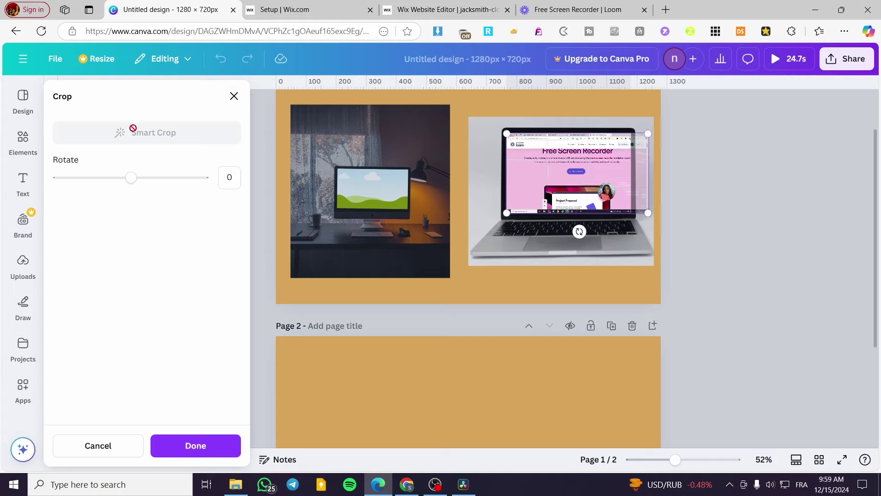
pyautogui.click(243, 95)
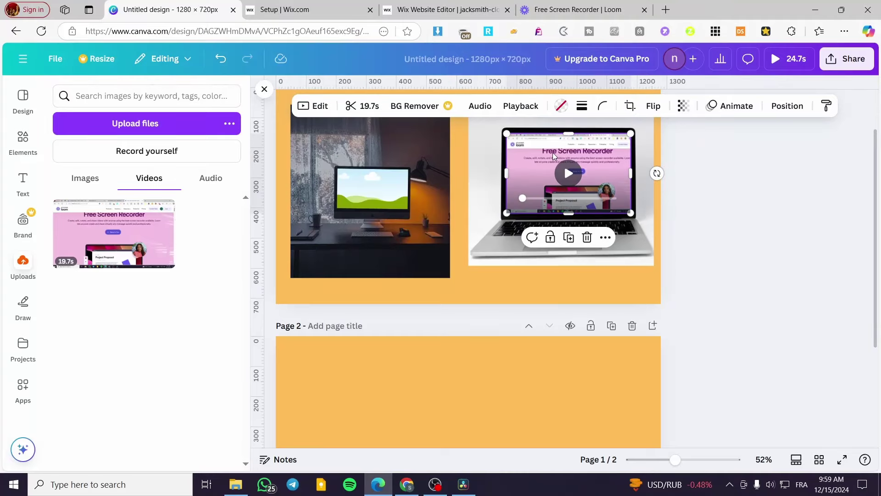
# Rescale and reposition the video inside the laptop frame so it matches the frame's height and is cropped at both sides
pyautogui.doubleClick(555, 146)
pyautogui.moveTo(554, 146); pyautogui.dragTo(613, 151)
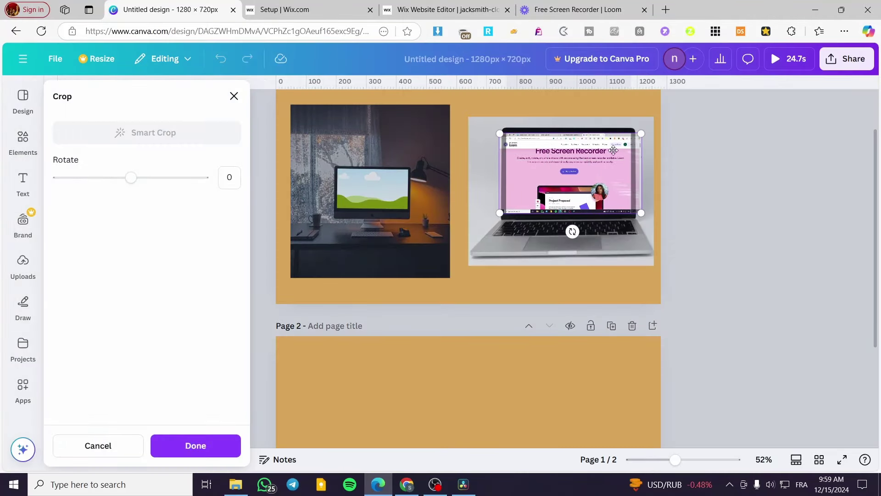
pyautogui.moveTo(507, 137); pyautogui.dragTo(541, 148)
pyautogui.moveTo(500, 212); pyautogui.dragTo(471, 223)
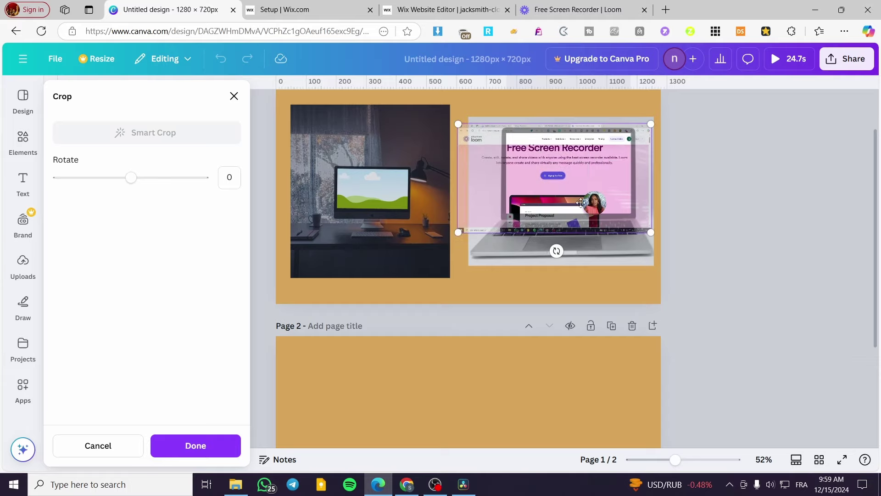
pyautogui.moveTo(601, 186); pyautogui.dragTo(619, 188)
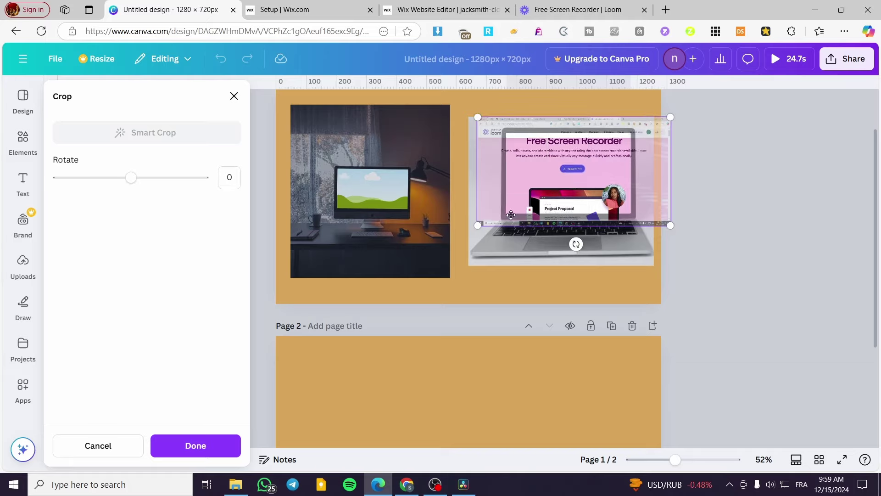
pyautogui.moveTo(479, 225); pyautogui.dragTo(500, 212)
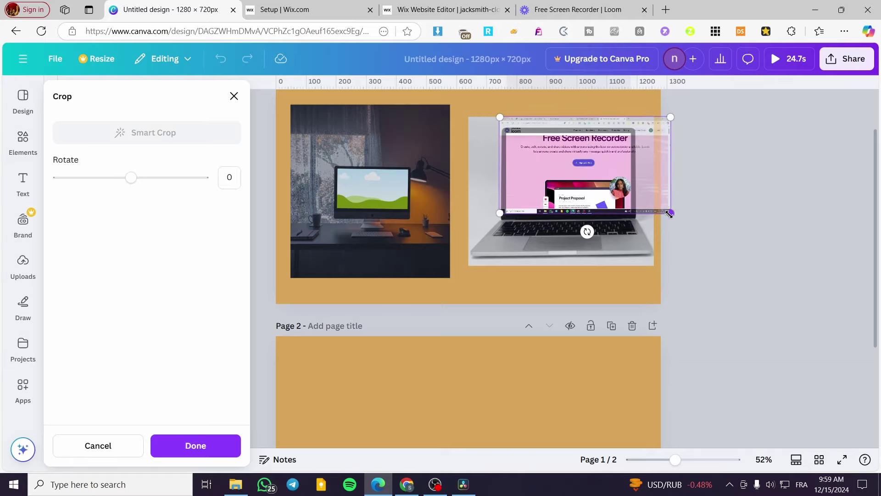
pyautogui.moveTo(670, 118); pyautogui.dragTo(583, 169)
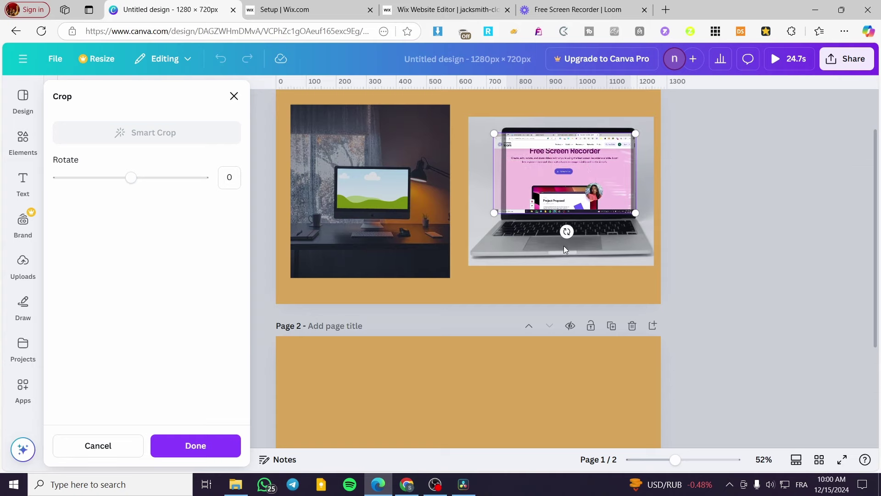
pyautogui.click(502, 244)
pyautogui.click(500, 246)
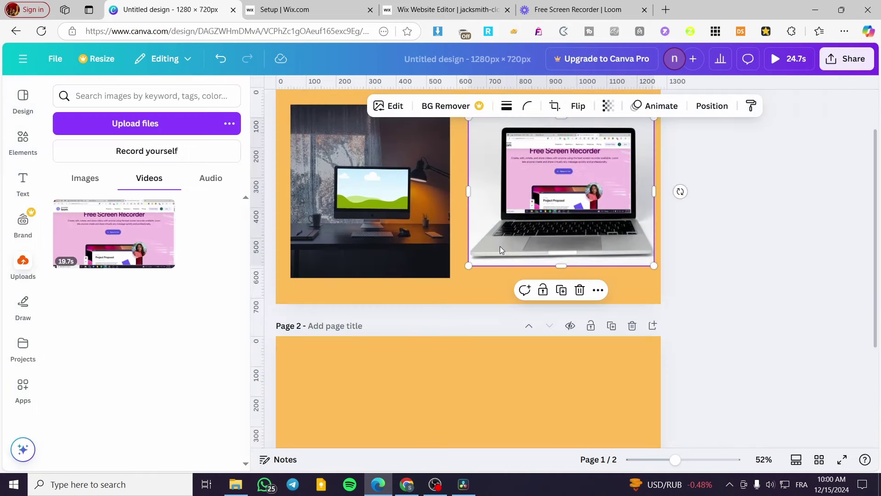
# Enlarge the laptop photo slightly outward from its lower-left corner, towards the desktop photo
pyautogui.click(518, 201)
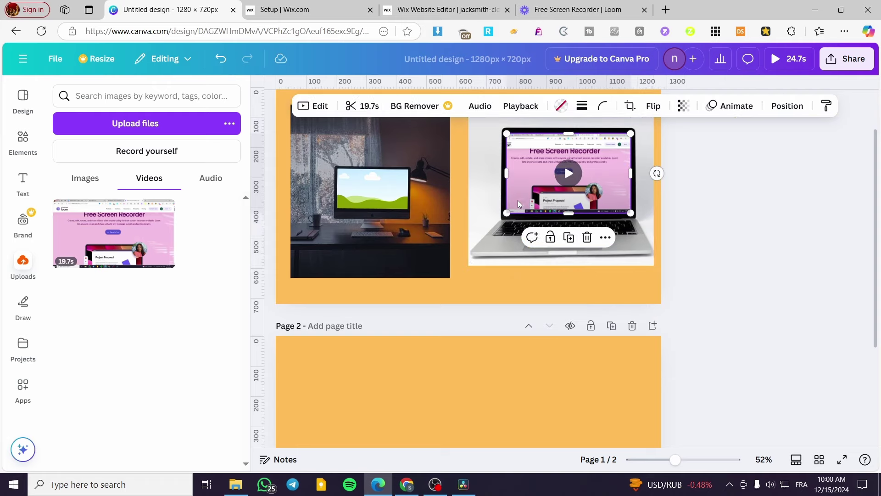
pyautogui.click(480, 258)
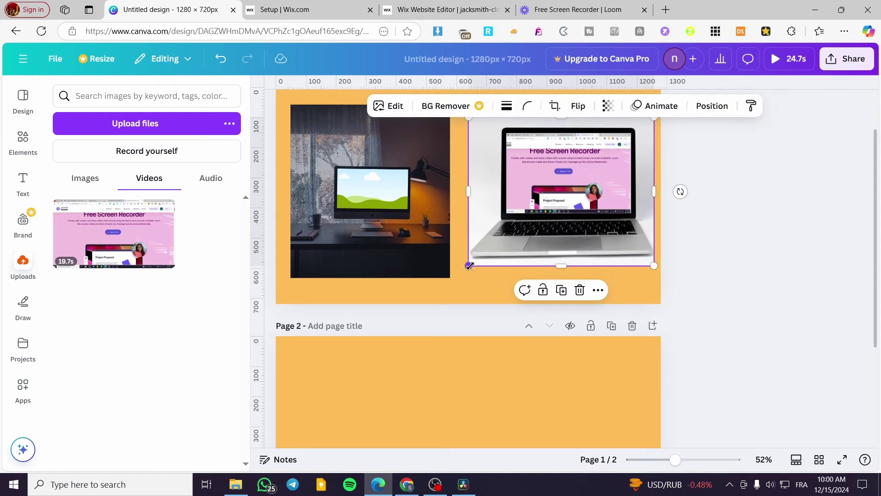
pyautogui.moveTo(469, 266); pyautogui.dragTo(457, 276)
# Try to shift and enlarge the laptop's video so that it fits the enlarged laptop screen on page 1
pyautogui.click(531, 167)
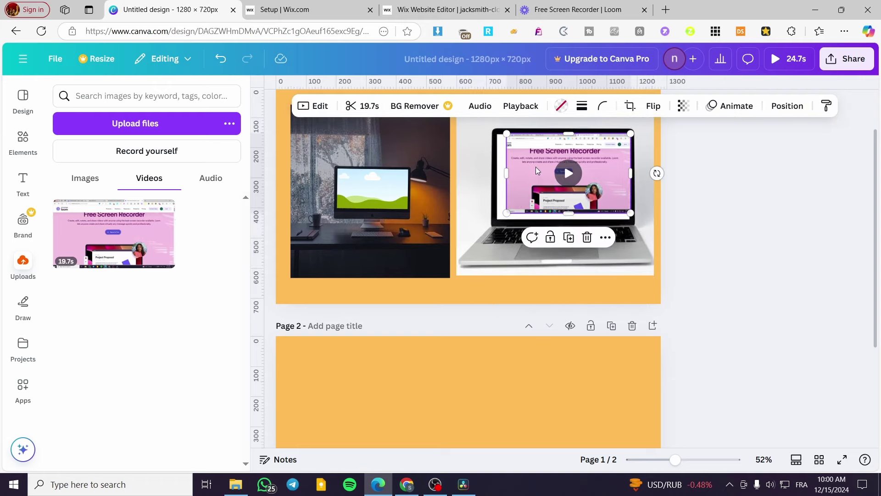
pyautogui.doubleClick(613, 180)
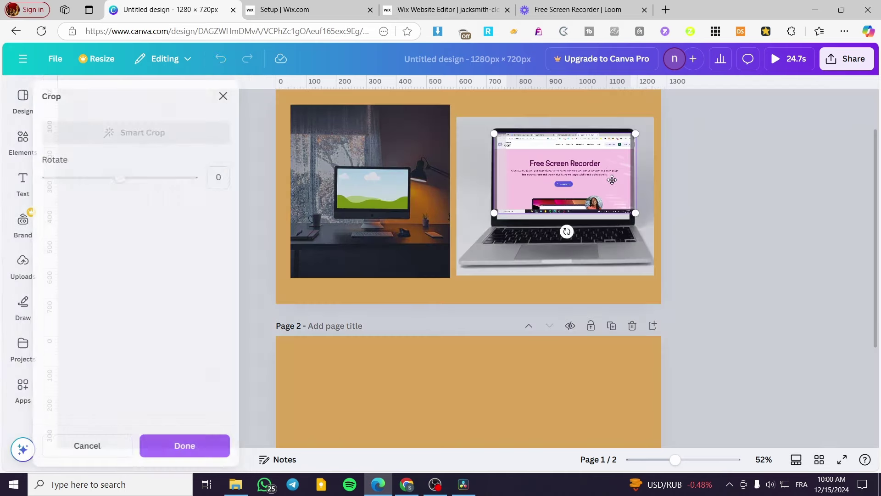
pyautogui.click(745, 186)
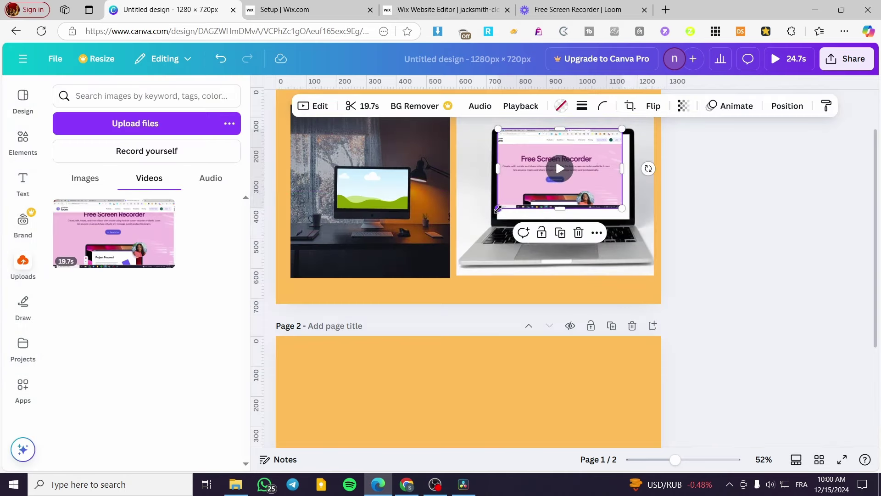
pyautogui.moveTo(498, 208); pyautogui.dragTo(488, 214)
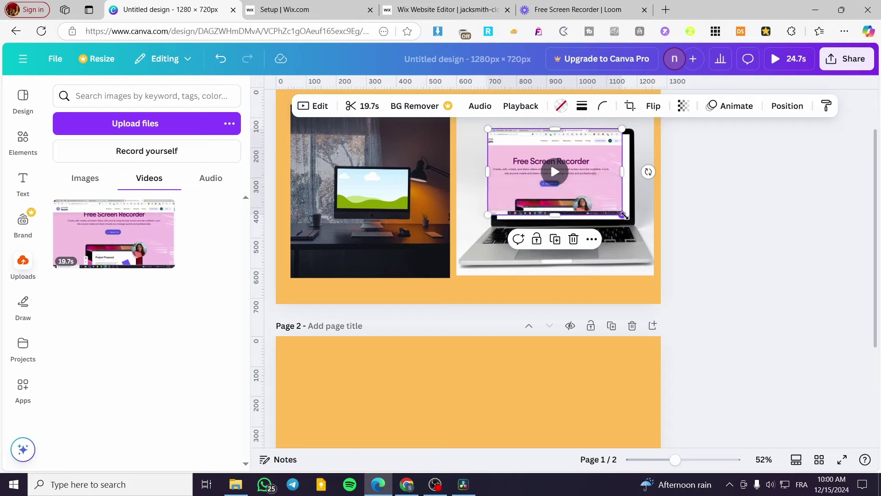
pyautogui.moveTo(623, 216); pyautogui.dragTo(631, 221)
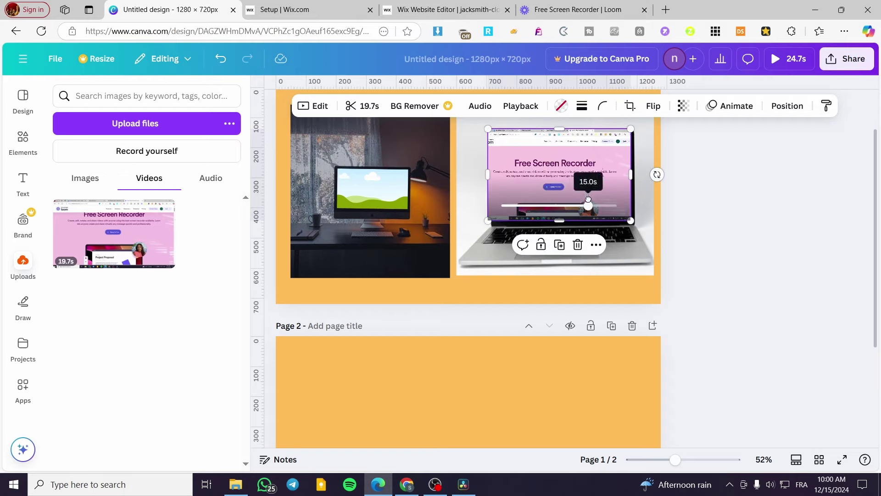
# Undo the resizing and moving of the laptop's video and the last enlargement of the laptop photo
pyautogui.hotkey('ctrl', 'z')
pyautogui.hotkey('ctrl', 'z')
pyautogui.hotkey('ctrl', 'z')
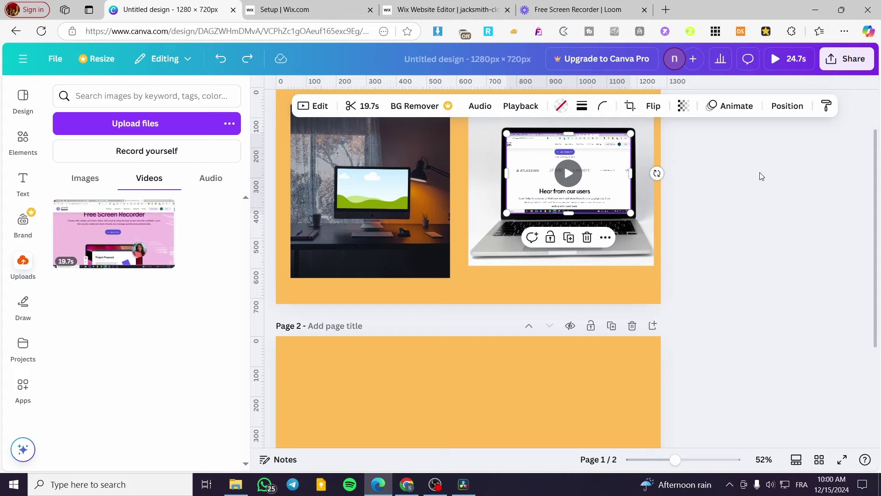
pyautogui.click(749, 181)
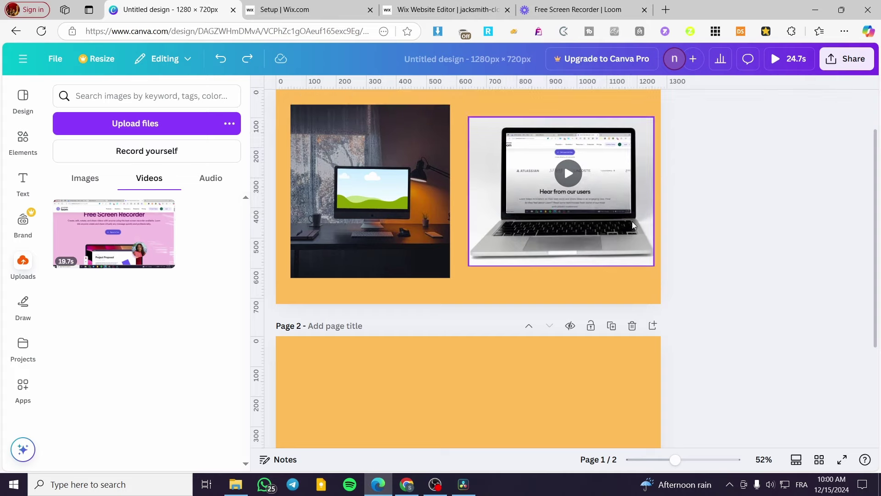
pyautogui.moveTo(577, 173)
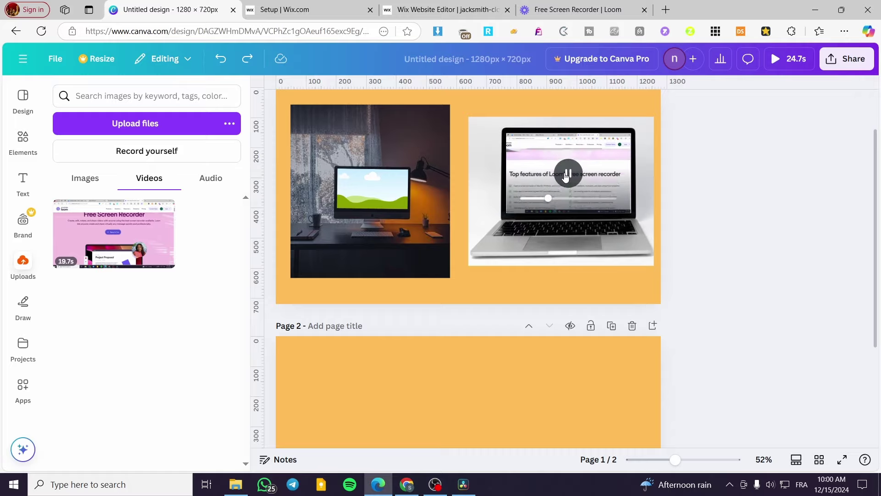
# Insert the uploaded screen recording and fit it into the desktop monitor's frame on page 1
pyautogui.click(152, 250)
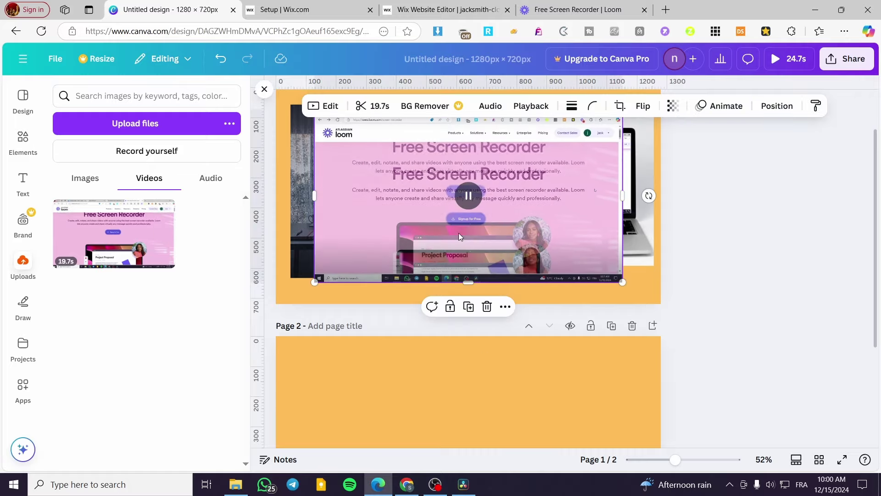
pyautogui.moveTo(458, 233); pyautogui.dragTo(373, 190)
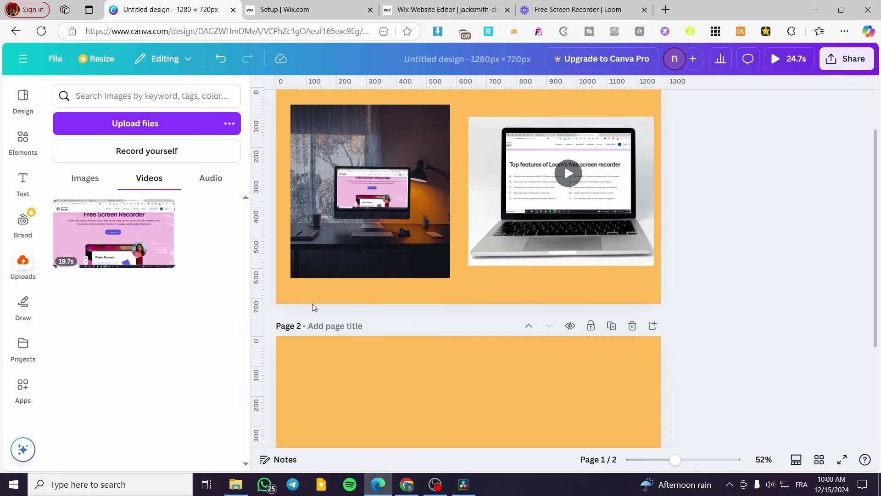
pyautogui.keyDown('ctrl'); pyautogui.scroll(5, 385, 254); pyautogui.keyUp('ctrl')
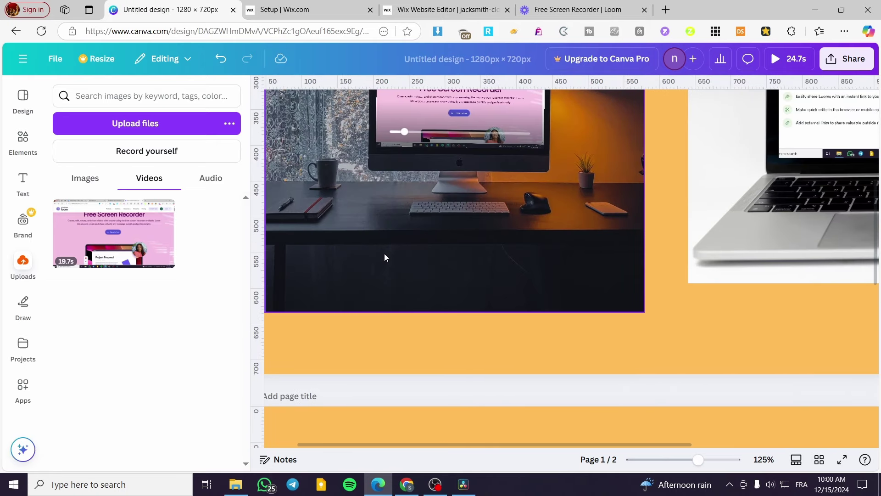
pyautogui.scroll(3, 444, 277)
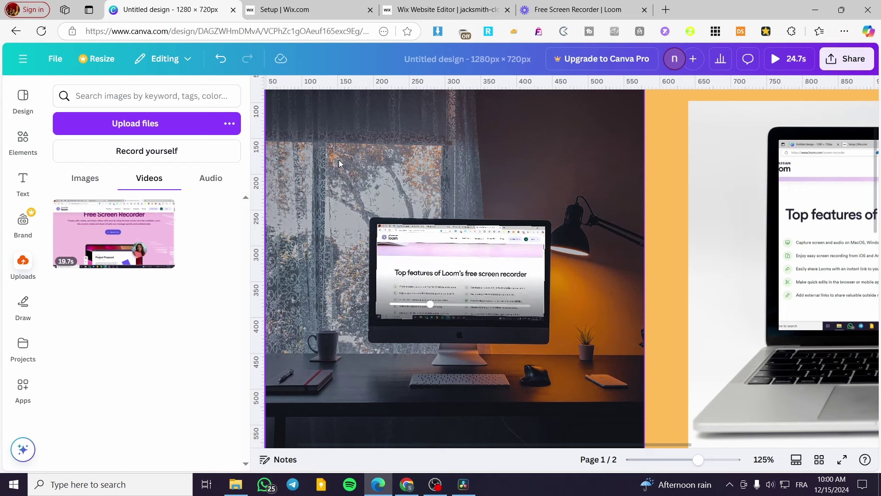
# Extend the left edge of the desktop monitor's video frame slightly so that it reaches the screen bezel
pyautogui.click(397, 285)
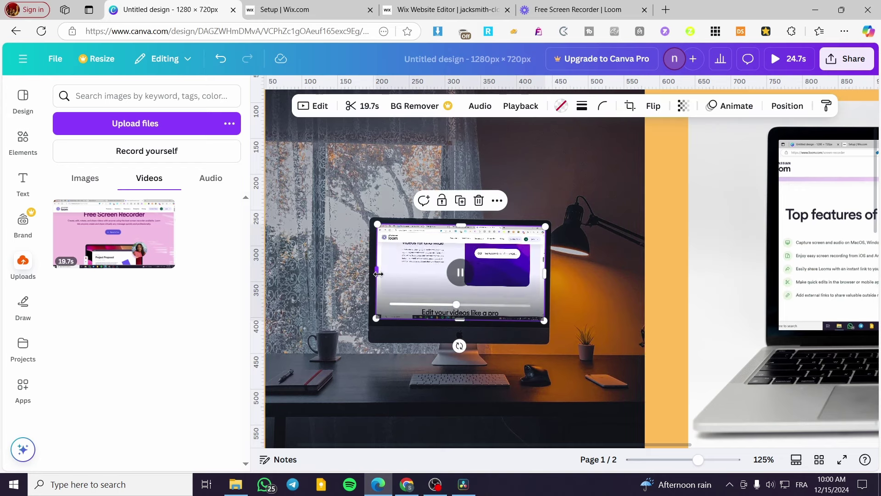
pyautogui.moveTo(380, 275); pyautogui.dragTo(377, 274)
pyautogui.click(315, 302)
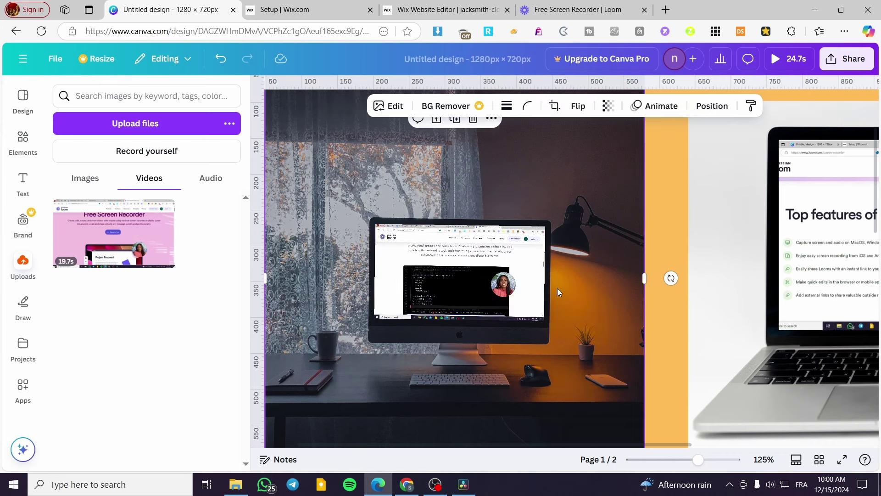
pyautogui.click(445, 273)
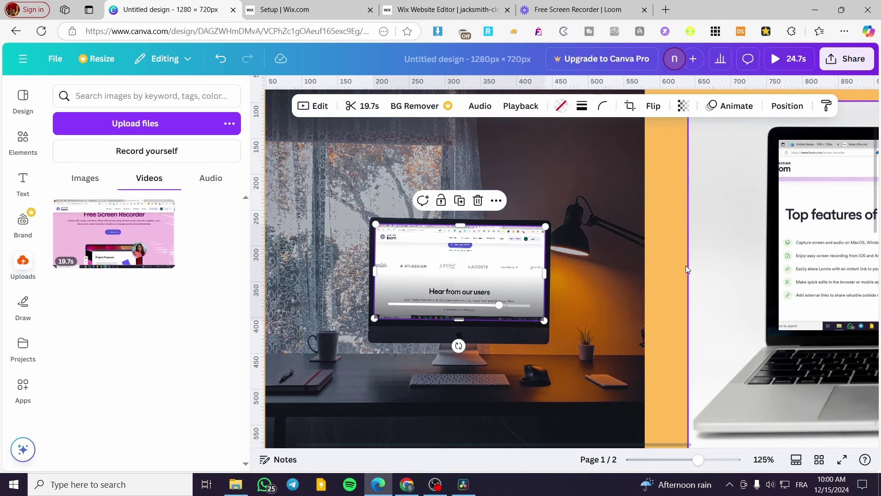
pyautogui.click(458, 270)
pyautogui.hotkey('ctrl', 'alt', '0')
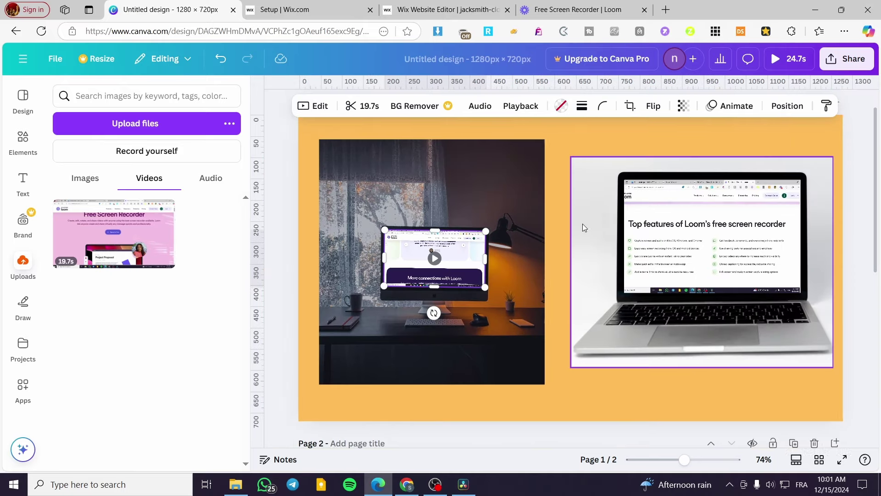
# Move the laptop photo and its framed video from page 1 to page 2, keeping the video over the laptop's screen
pyautogui.scroll(-3, 583, 228)
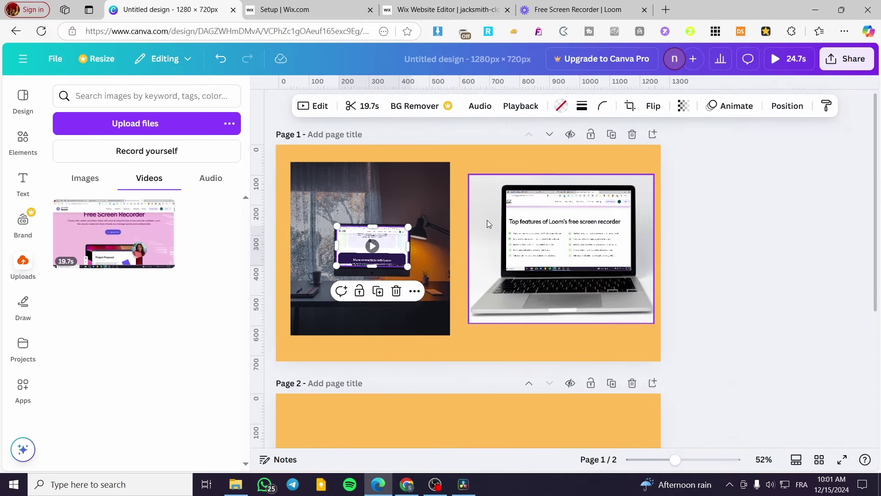
pyautogui.moveTo(488, 224); pyautogui.dragTo(466, 321)
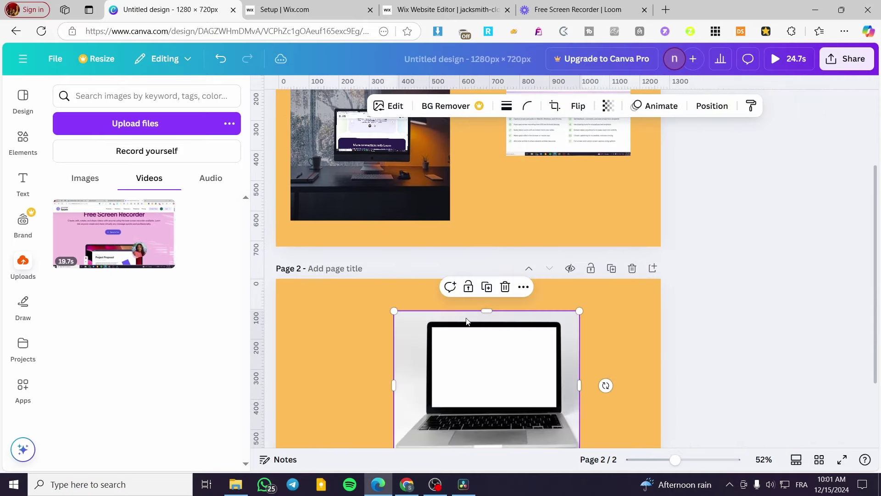
pyautogui.moveTo(596, 121); pyautogui.dragTo(504, 382)
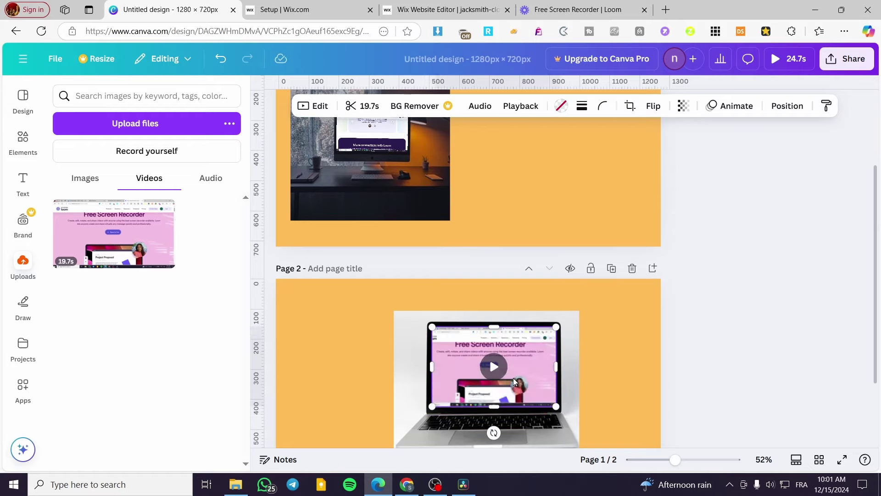
# Try to widen the desktop photo together with its framed video and to delete both from page 1
pyautogui.click(431, 186)
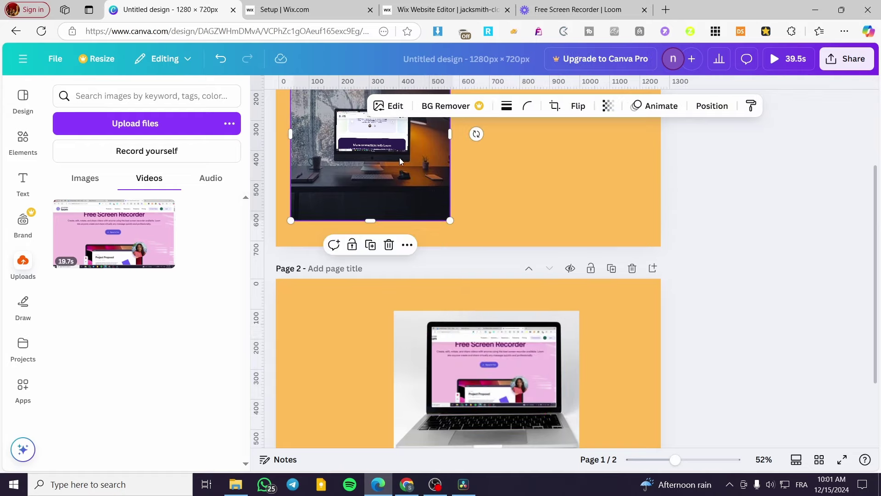
pyautogui.keyDown('shift'); pyautogui.click(380, 142); pyautogui.keyUp('shift')
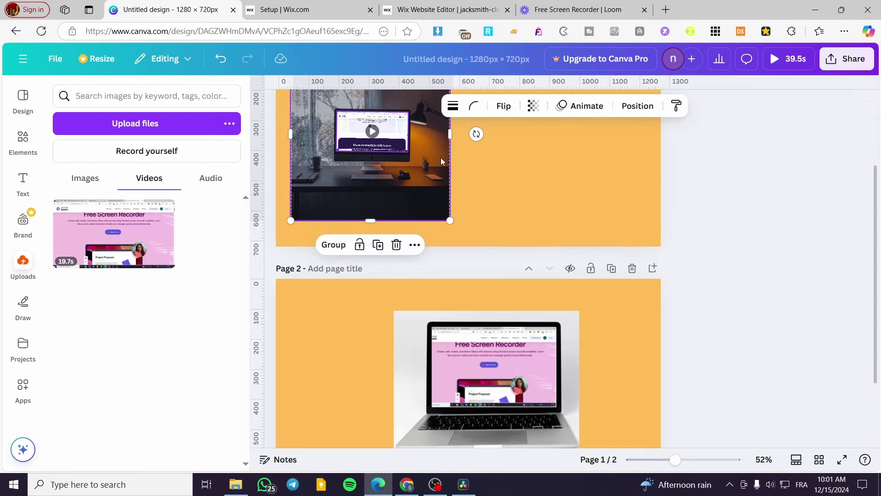
pyautogui.scroll(3, 540, 181)
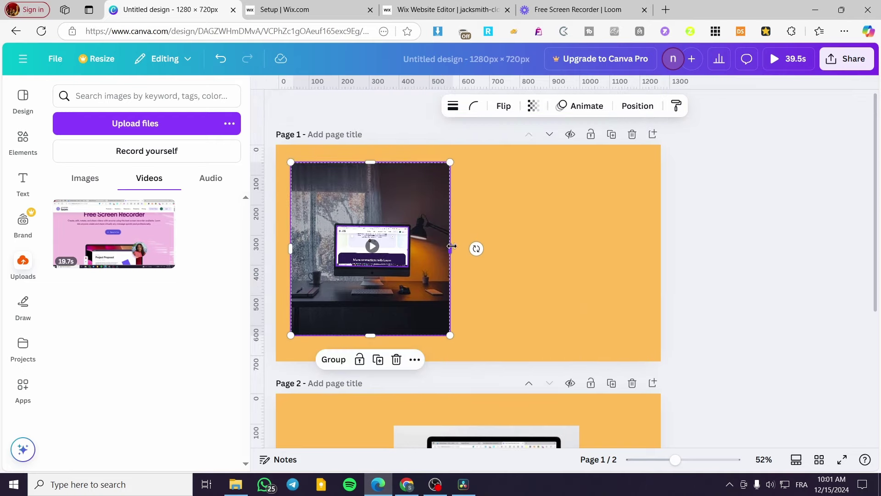
pyautogui.moveTo(452, 247)
pyautogui.mouseDown()
pyautogui.moveTo(478, 248)
pyautogui.moveTo(455, 249)
pyautogui.mouseUp()
pyautogui.press('Delete')
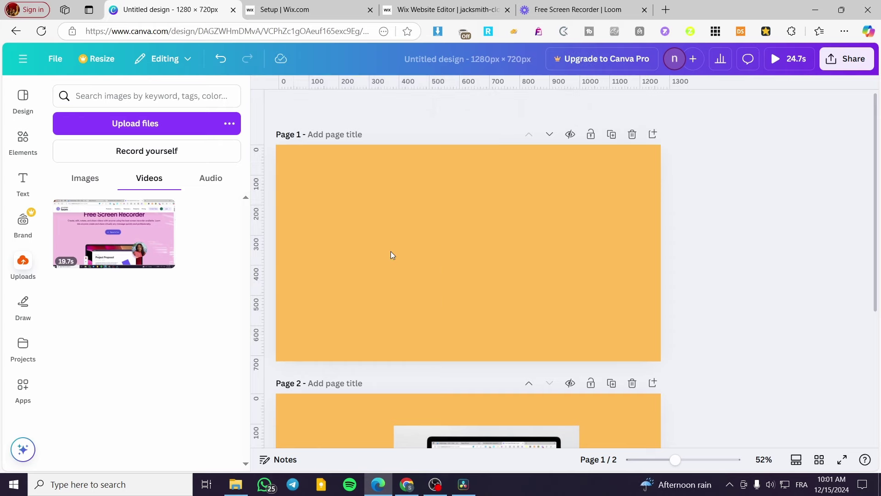
pyautogui.hotkey('ctrl', 'z')
# Remove the recording from the desktop monitor's frame and enlarge the desktop photo to fill all of page 1
pyautogui.click(398, 252)
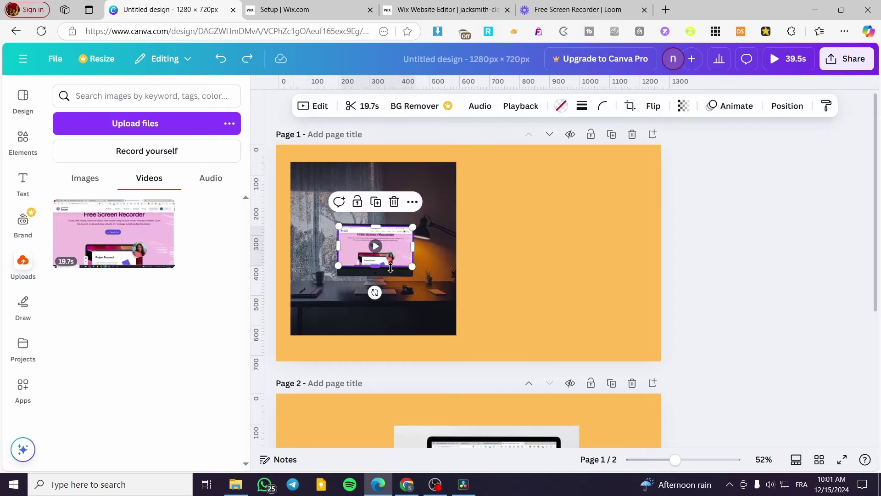
pyautogui.press('Delete')
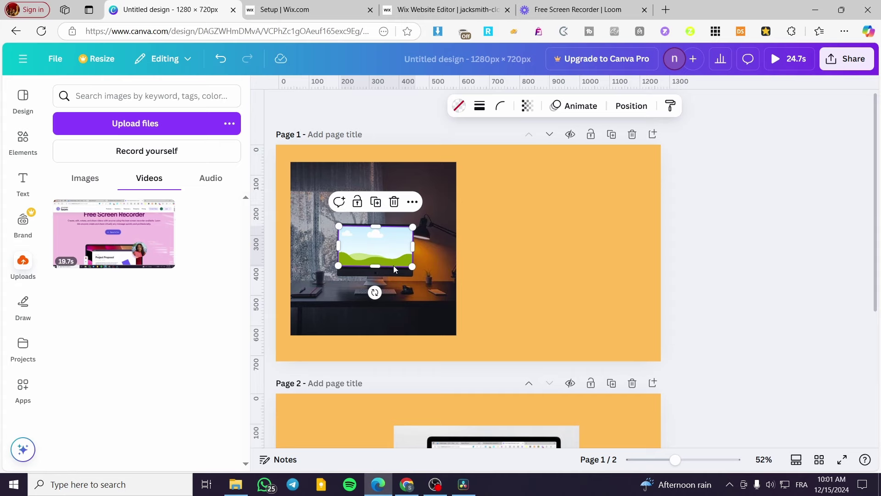
pyautogui.moveTo(433, 283); pyautogui.dragTo(418, 261)
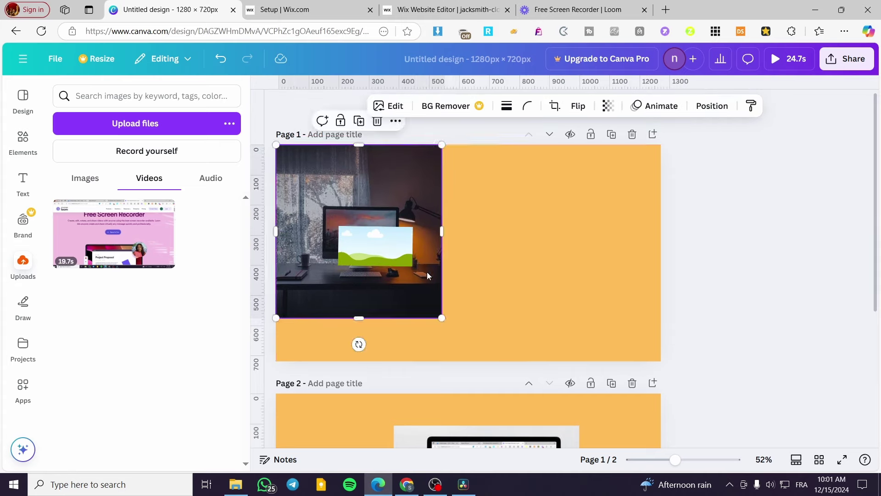
pyautogui.moveTo(443, 317); pyautogui.dragTo(663, 252)
# Move the empty frame onto the monitor in the enlarged photo, enlarge it to cover the screen and rotate it by 1°
pyautogui.moveTo(384, 244); pyautogui.dragTo(417, 224)
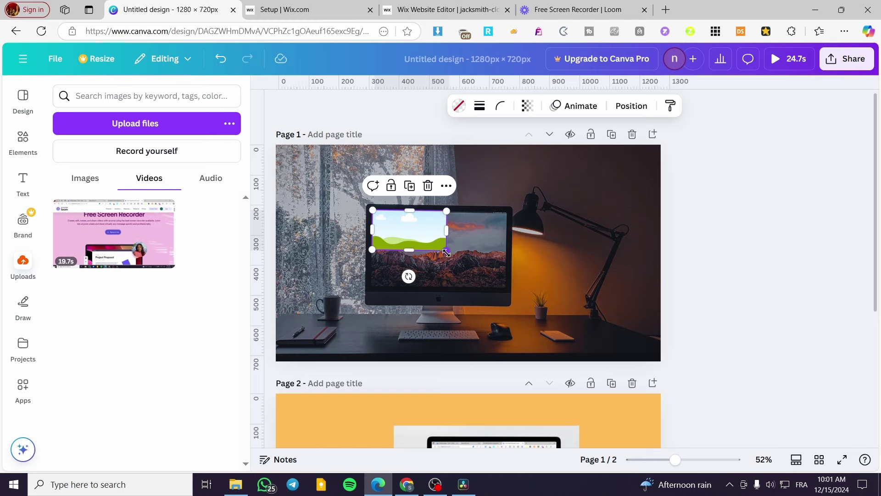
pyautogui.moveTo(447, 252); pyautogui.dragTo(506, 288)
pyautogui.moveTo(440, 284); pyautogui.dragTo(443, 317)
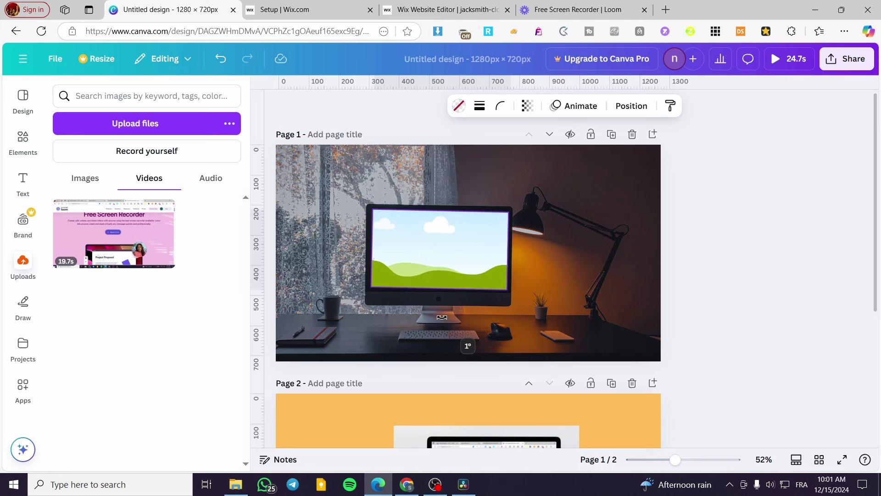
# Fine-tune the empty frame's rotation and extend its left edge slightly to meet the monitor's screen edge
pyautogui.keyDown('ctrl'); pyautogui.scroll(5, 435, 296); pyautogui.keyUp('ctrl')
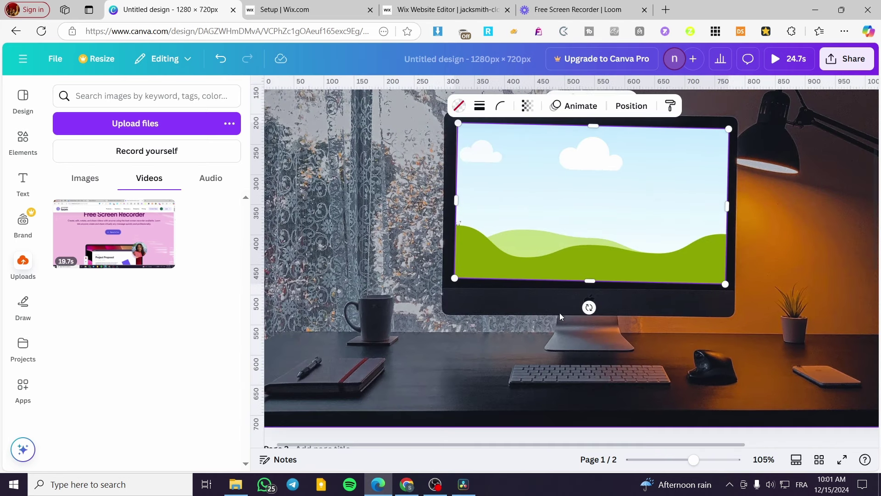
pyautogui.moveTo(588, 308); pyautogui.dragTo(586, 311)
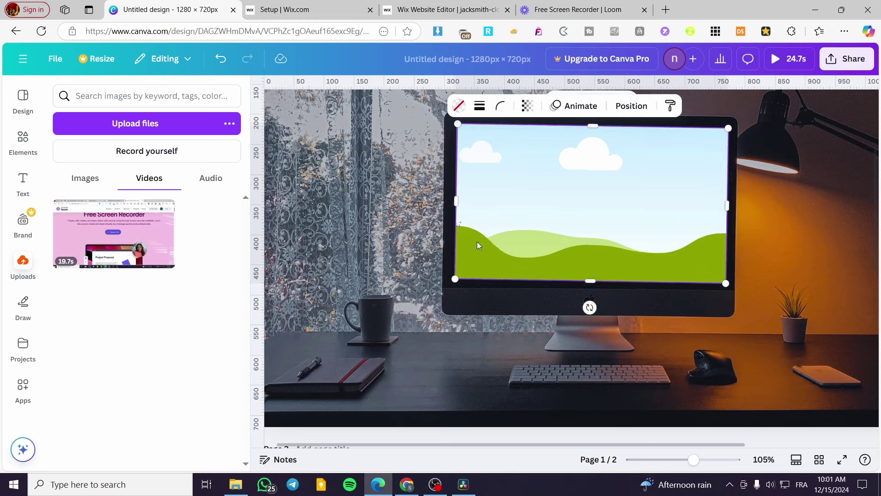
pyautogui.moveTo(456, 200); pyautogui.dragTo(453, 200)
pyautogui.click(395, 222)
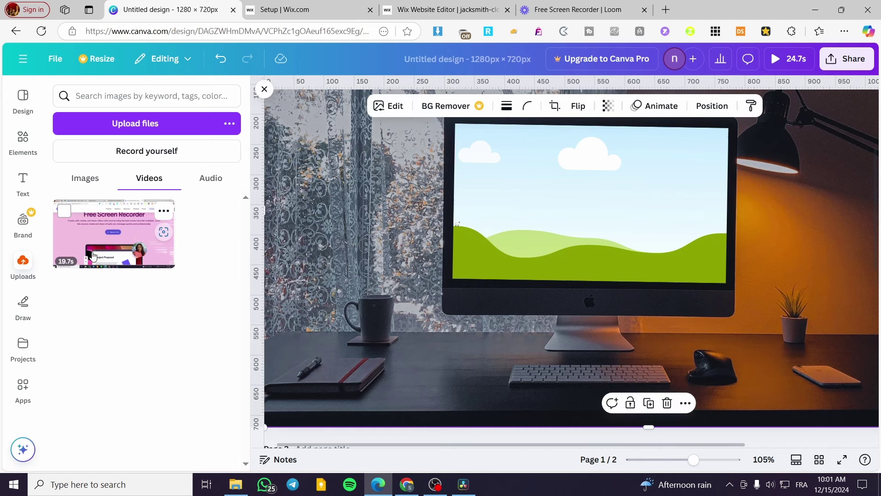
# Place the uploaded screen recording into the empty frame on the full-page desktop photo
pyautogui.click(114, 234)
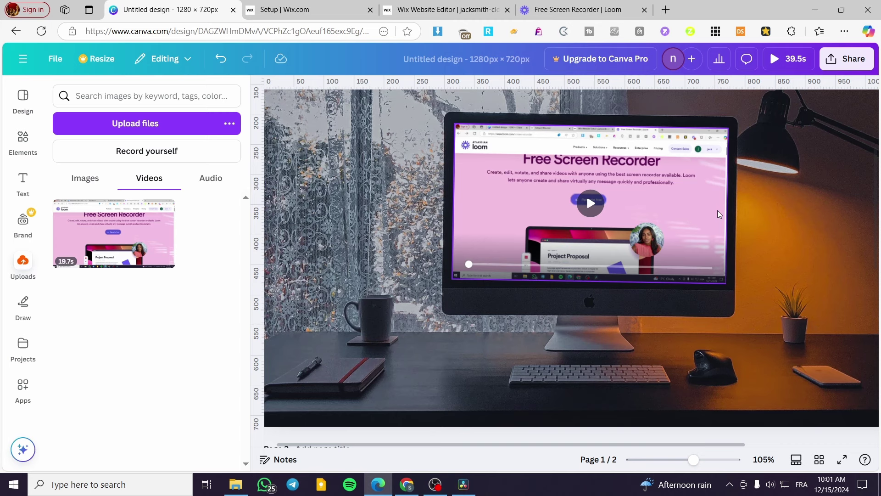
pyautogui.scroll(-3, 718, 210)
pyautogui.scroll(-2, 687, 202)
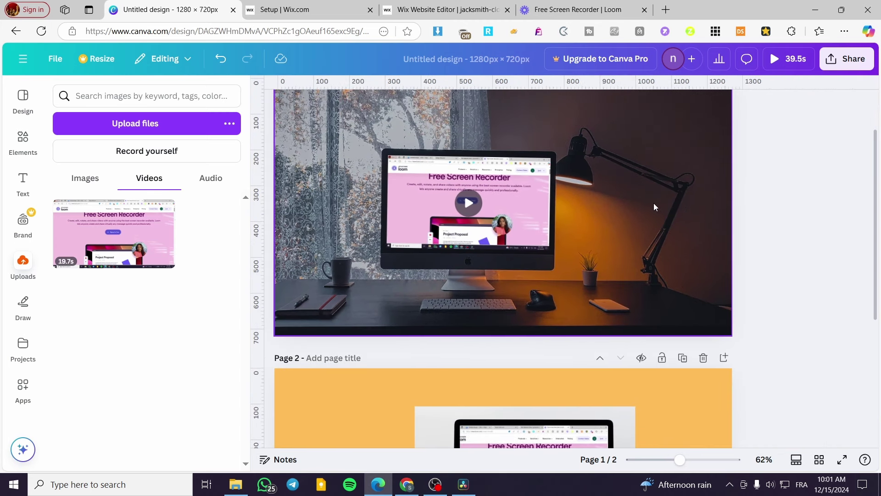
pyautogui.click(626, 238)
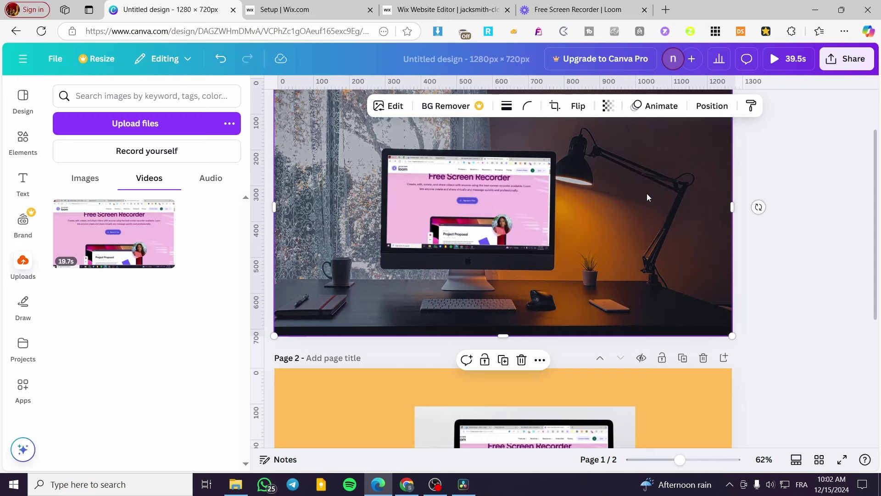
pyautogui.scroll(2, 794, 126)
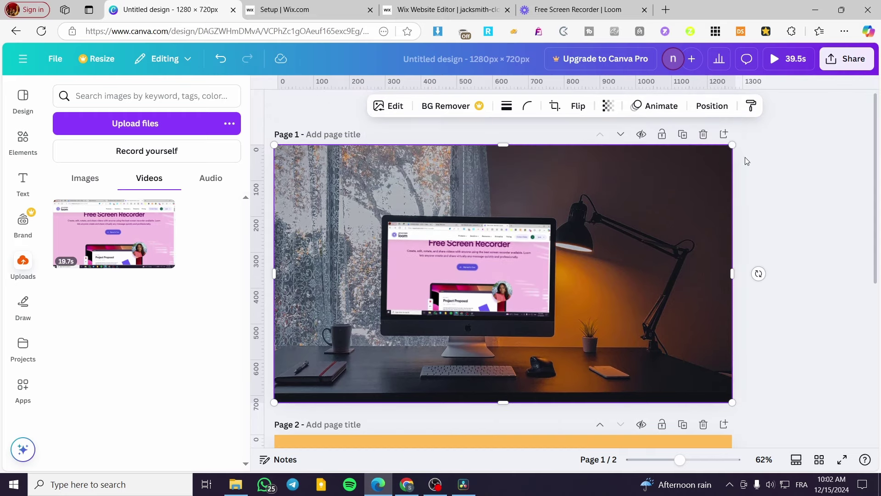
# Open the design's download settings and limit the export to page 1 only
pyautogui.click(860, 61)
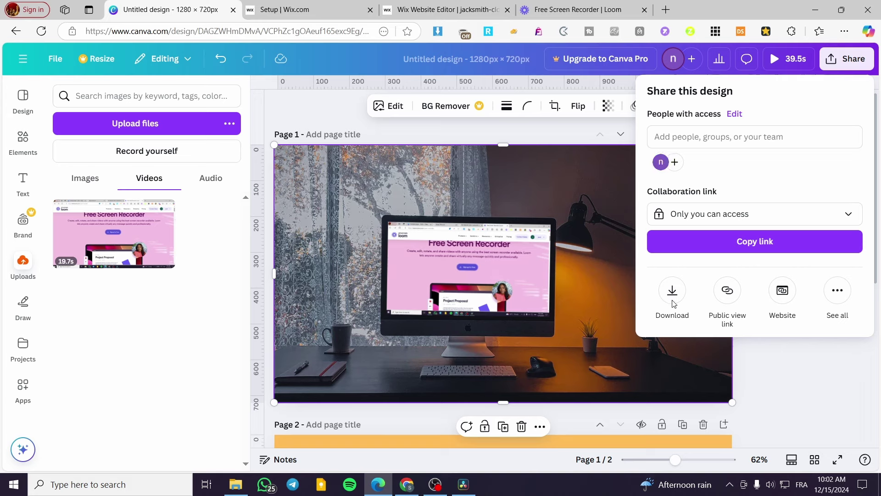
pyautogui.click(672, 290)
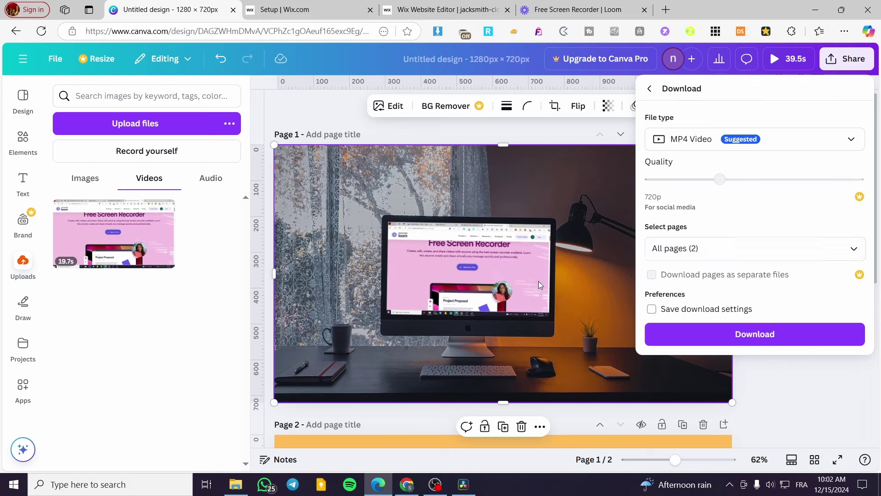
pyautogui.click(693, 248)
pyautogui.click(694, 289)
pyautogui.click(716, 315)
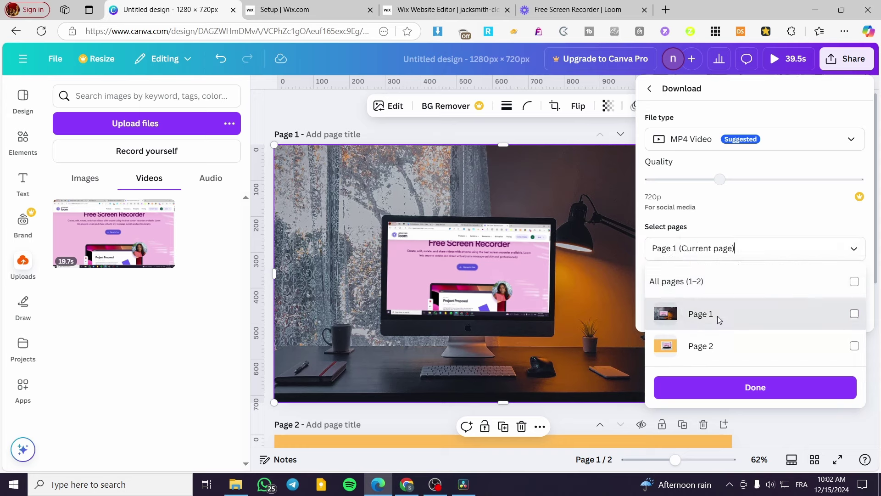
pyautogui.rightClick(694, 321)
pyautogui.click(714, 321)
pyautogui.click(774, 321)
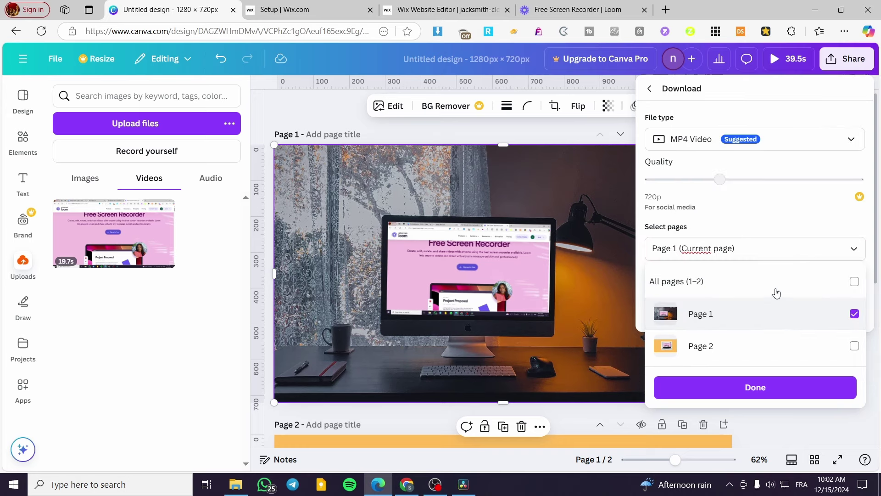
# Download page 1 as a GIF and open the downloaded file to check the animated desktop mockup
pyautogui.click(775, 142)
pyautogui.click(773, 142)
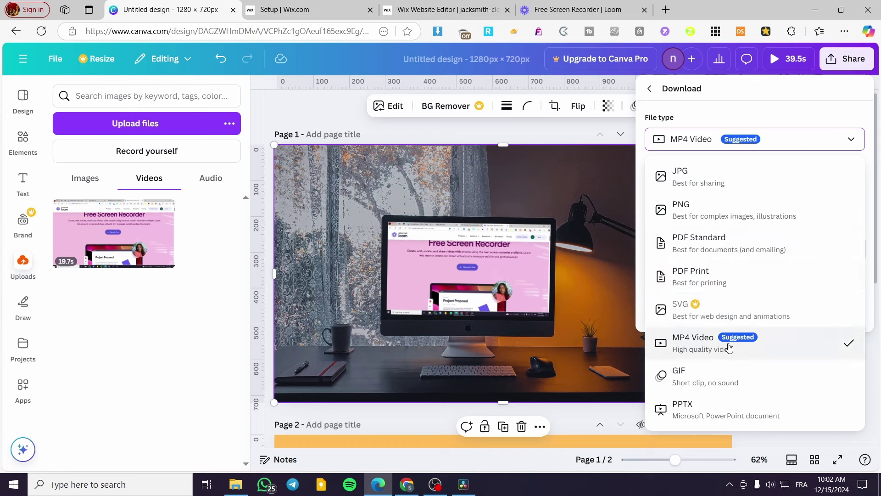
pyautogui.click(729, 379)
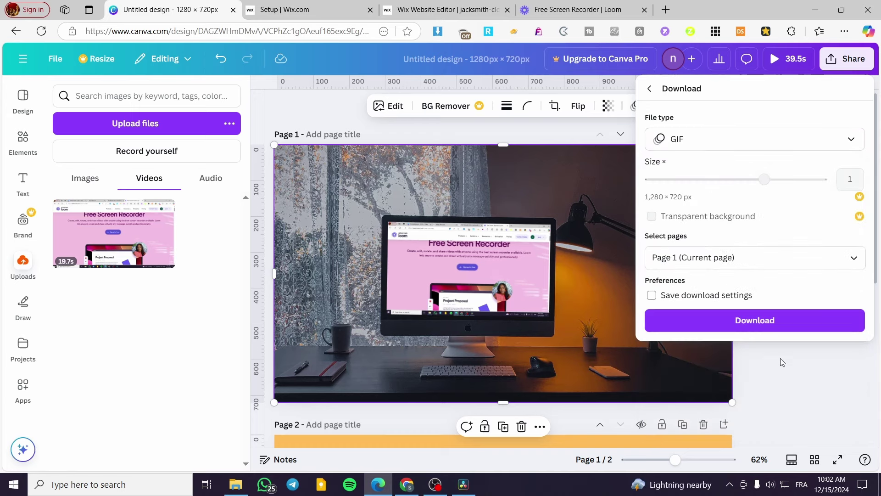
pyautogui.click(787, 323)
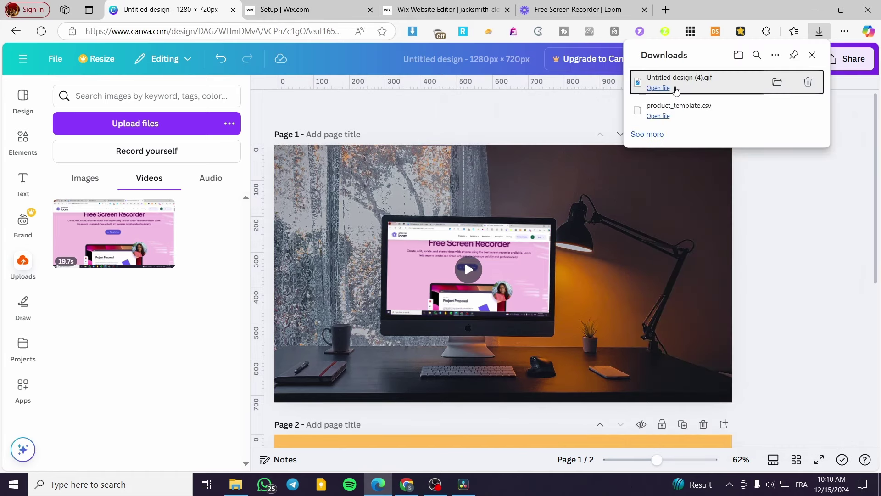
pyautogui.click(669, 89)
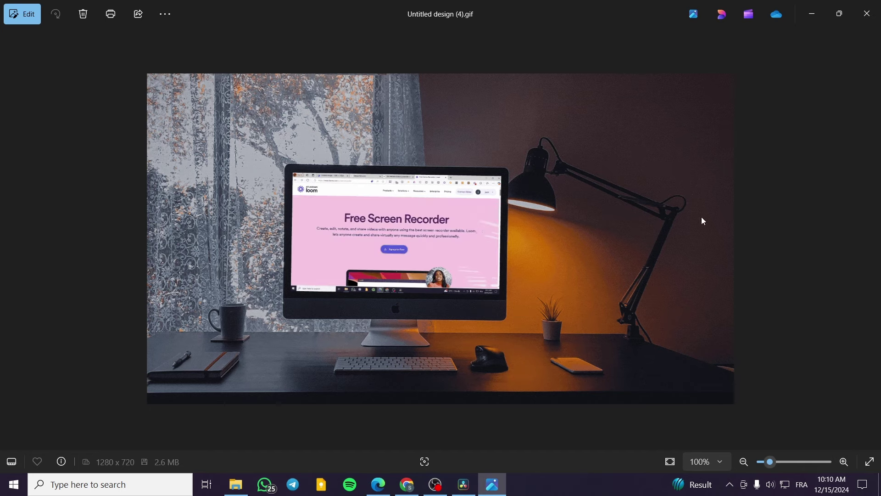
pyautogui.click(866, 23)
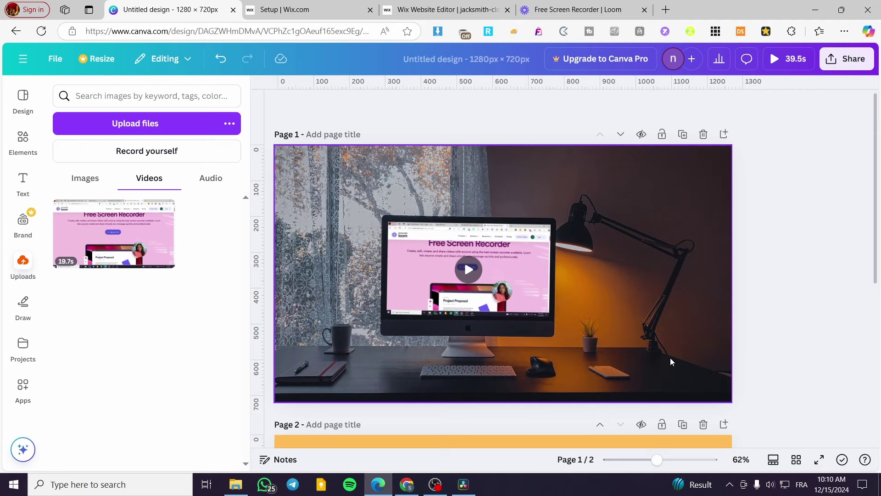
# Preview the screen recording playing inside the laptop mockup on page 2, then pause it
pyautogui.scroll(-6, 671, 362)
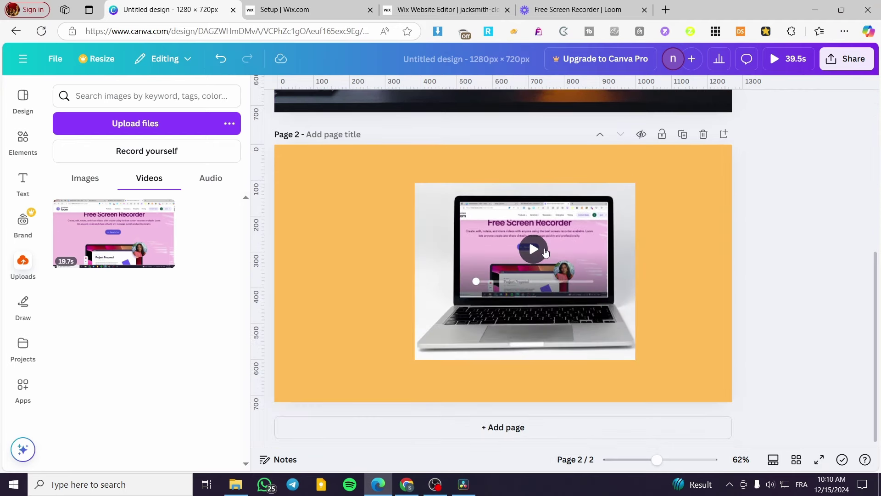
pyautogui.click(545, 251)
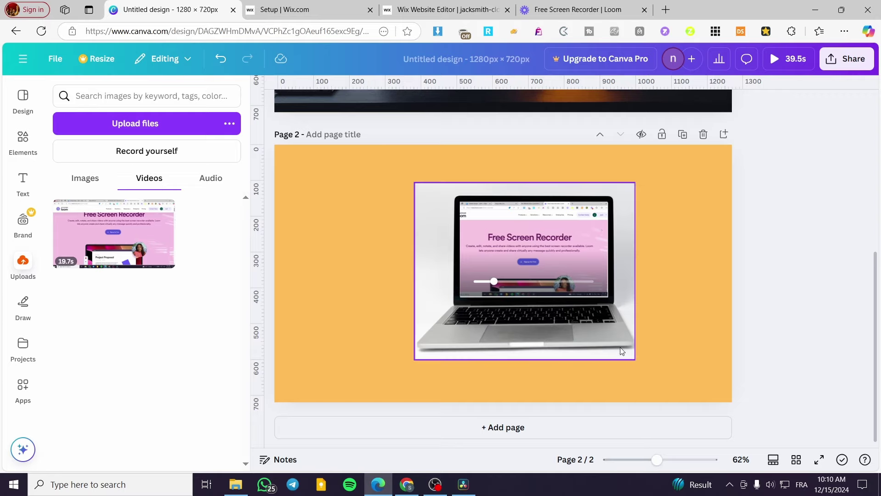
pyautogui.scroll(6, 606, 340)
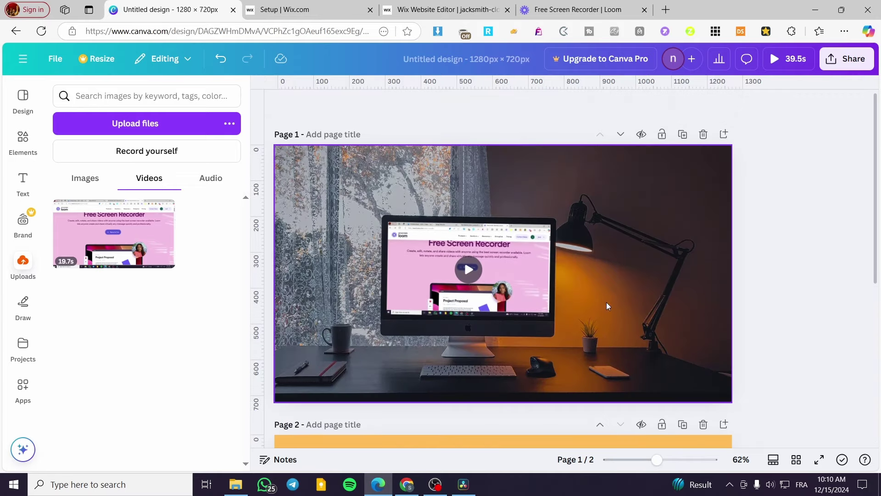
pyautogui.scroll(-6, 606, 305)
pyautogui.click(531, 252)
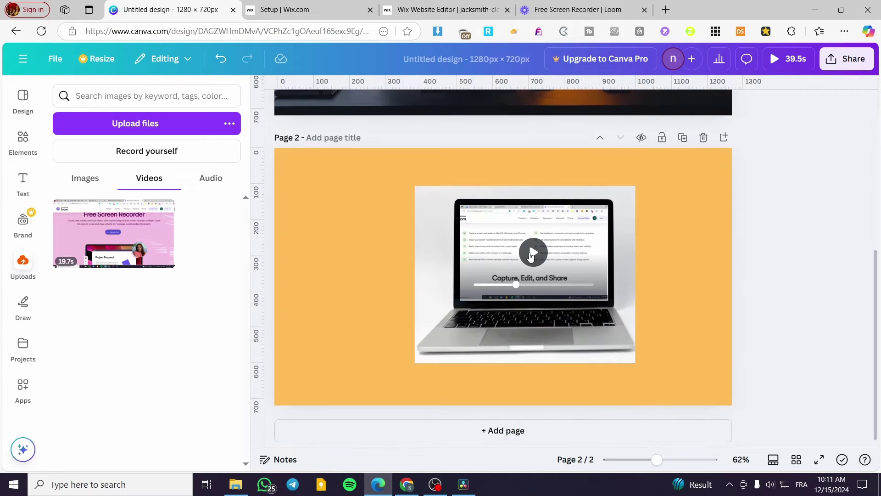
pyautogui.scroll(6, 504, 311)
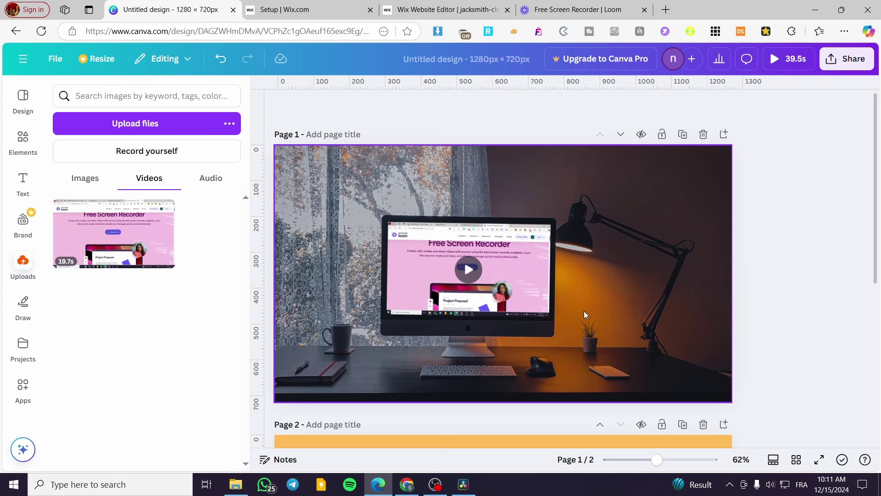
pyautogui.scroll(-3, 479, 278)
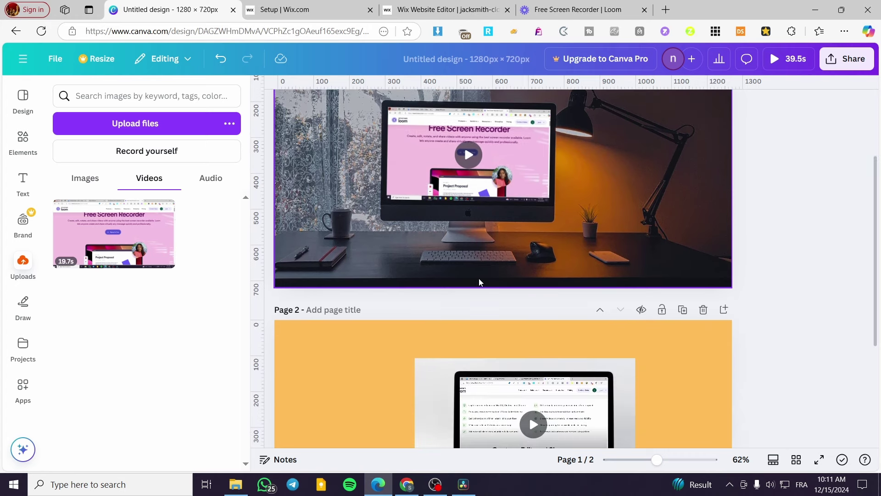
pyautogui.scroll(-4, 503, 205)
pyautogui.scroll(7, 585, 305)
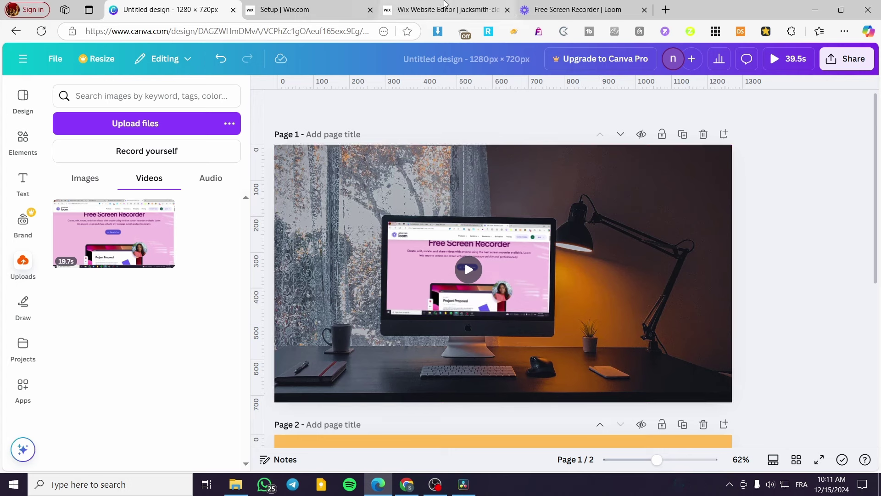
pyautogui.moveTo(445, 3)
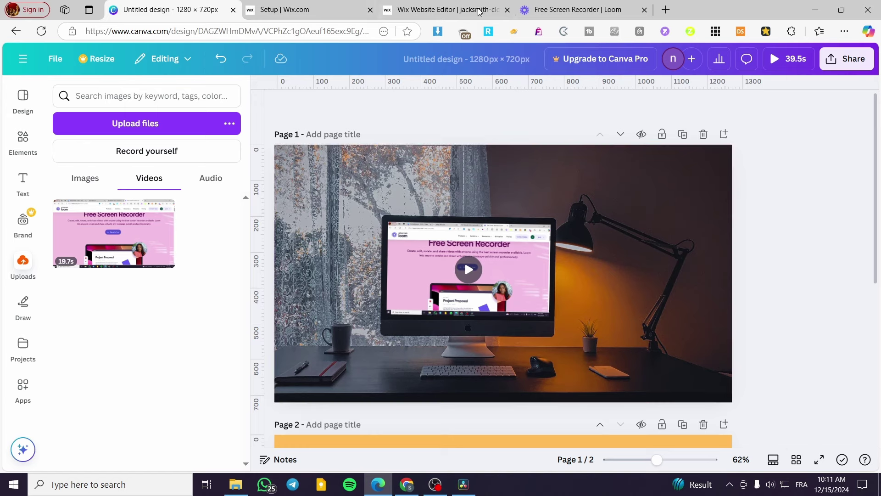
pyautogui.click(443, 10)
pyautogui.click(307, 6)
pyautogui.click(165, 9)
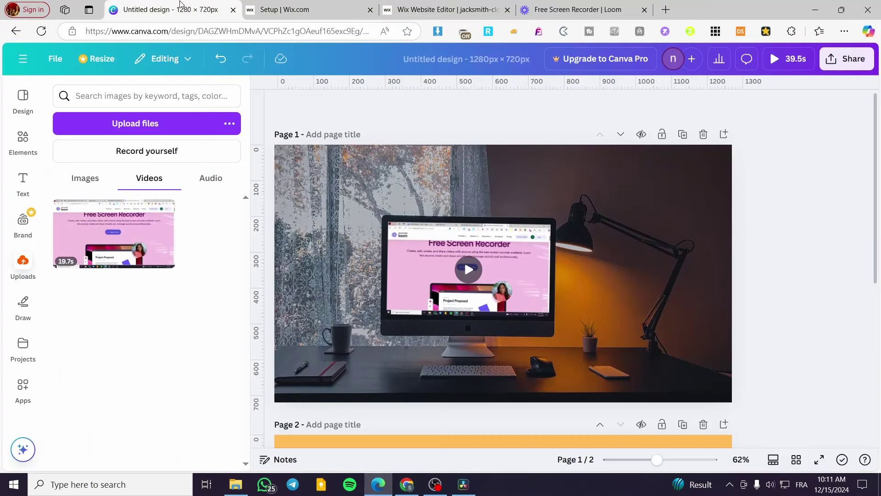